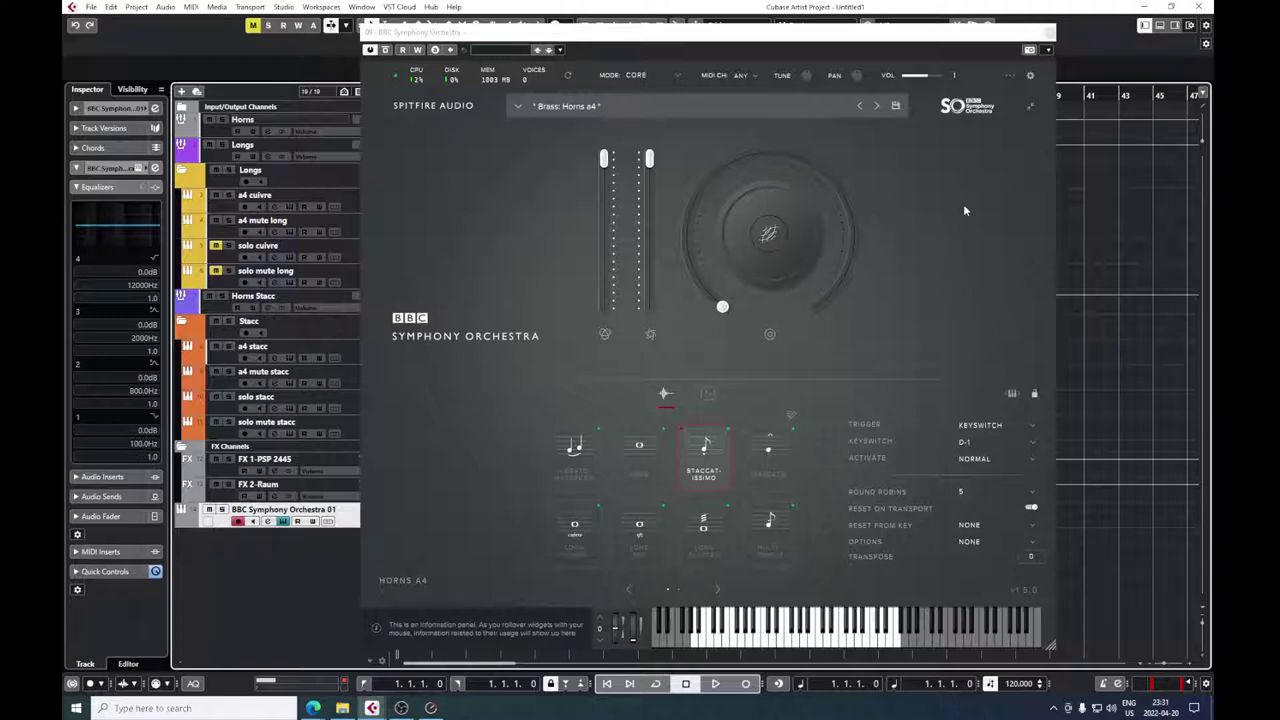
# Close the BBC Symphony Orchestra Horns a4 window to reveal the project tracks.
pyautogui.click(372, 708)
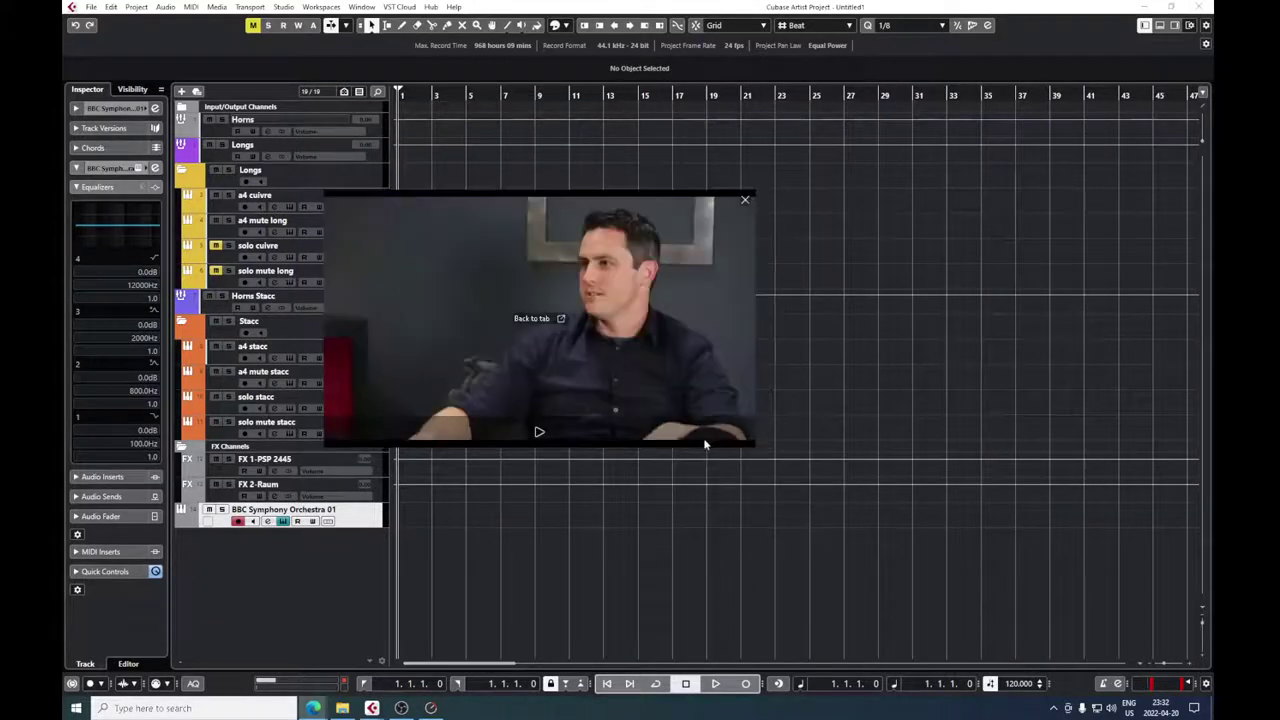
# Enlarge the floating horn player video and play it, pausing once before resuming.
pyautogui.moveTo(749, 443); pyautogui.dragTo(900, 515)
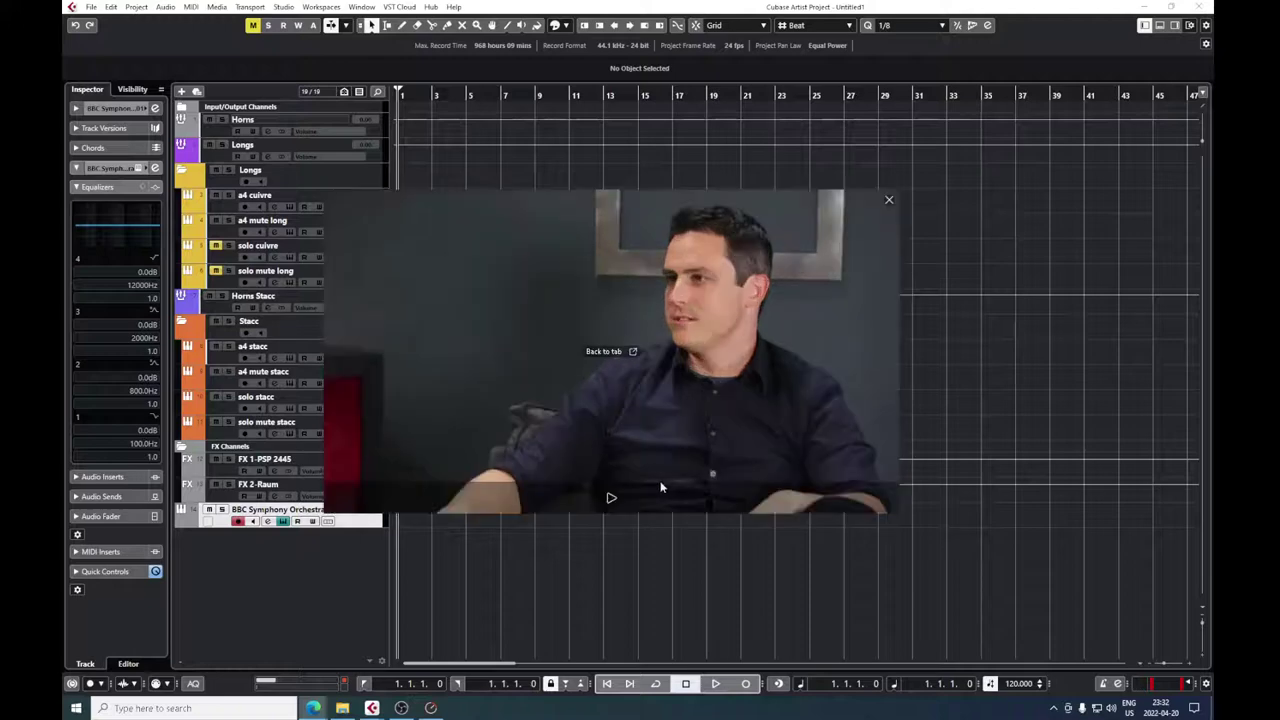
pyautogui.click(608, 497)
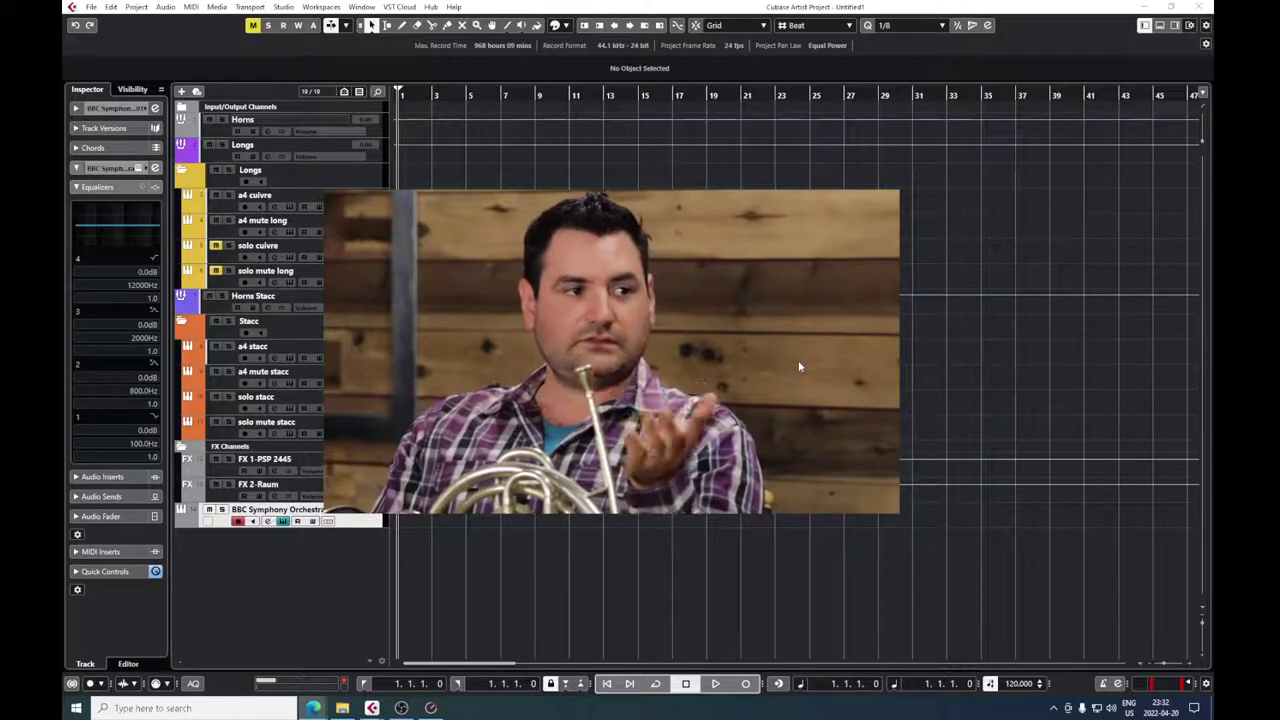
pyautogui.moveTo(798, 360)
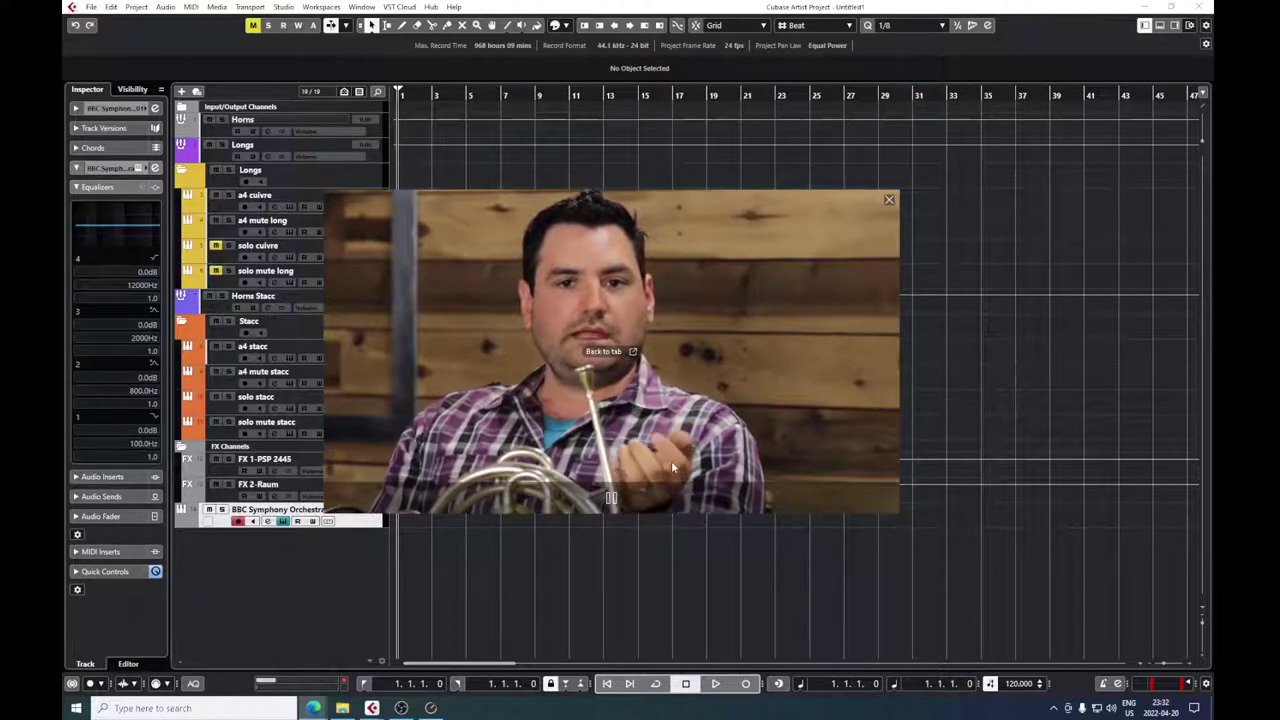
pyautogui.click(612, 498)
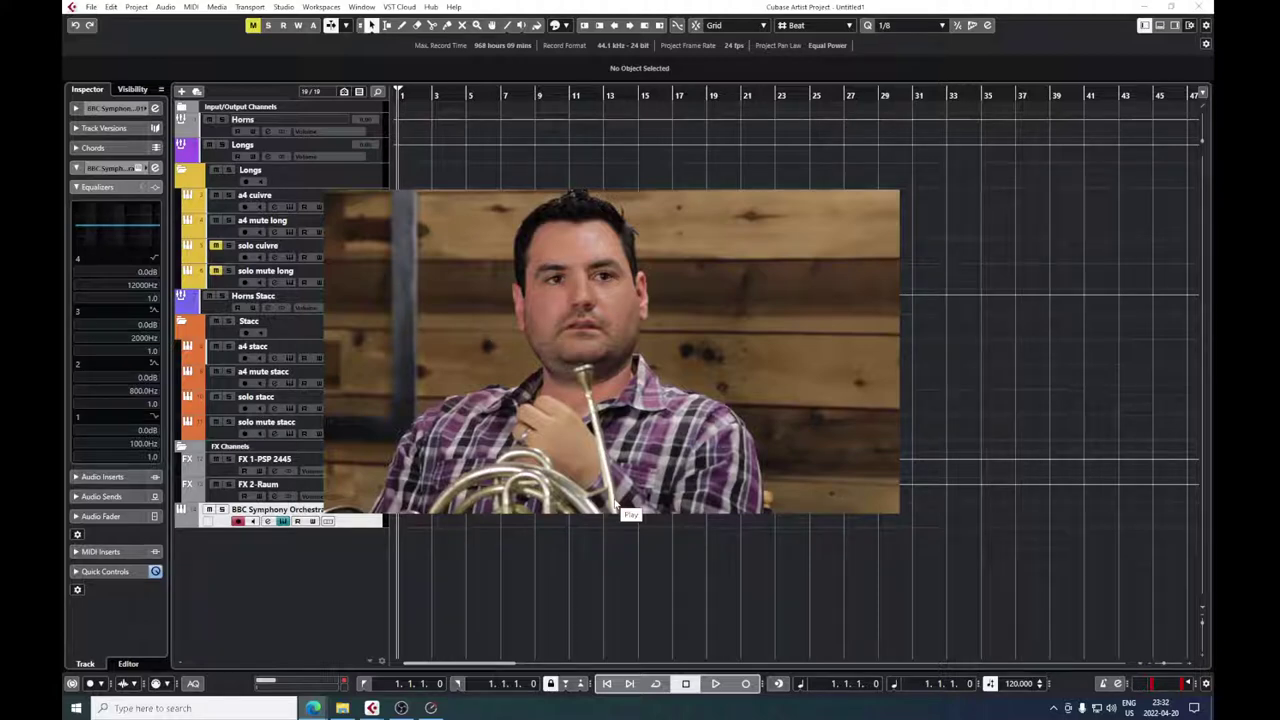
pyautogui.click(613, 502)
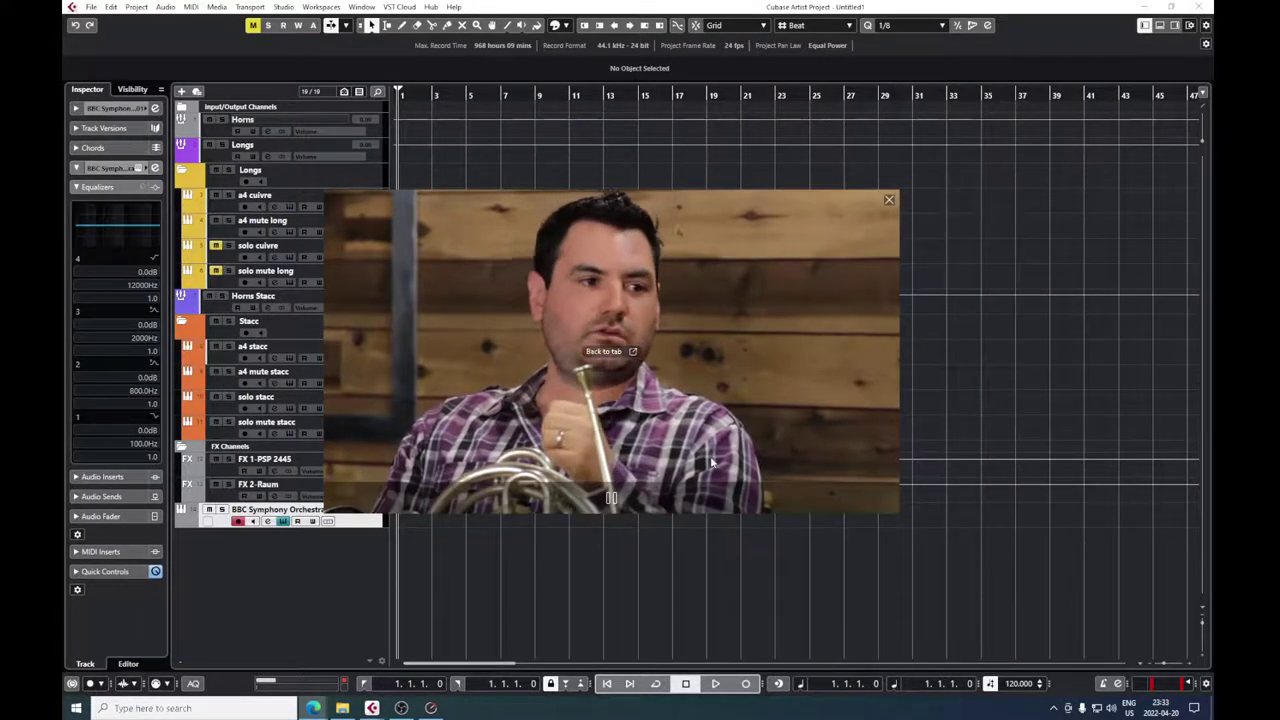
pyautogui.moveTo(710, 456)
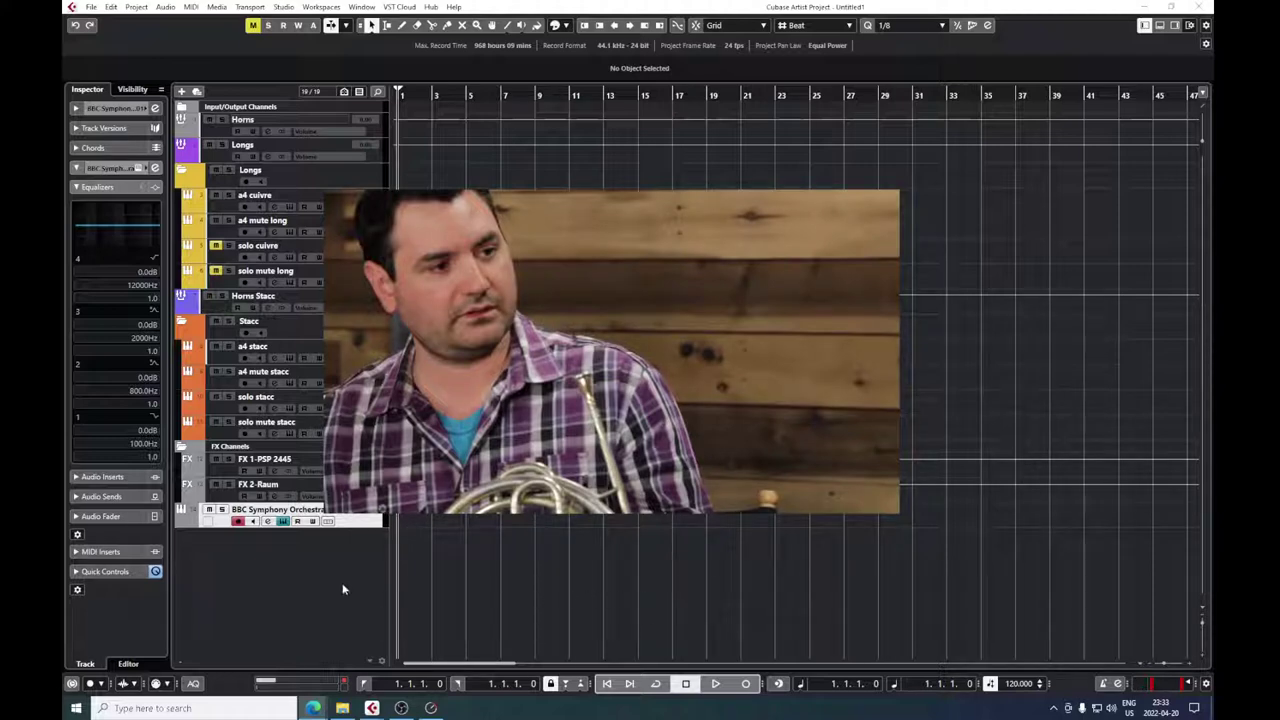
# Reopen the BBC SO Horns a4 window, close the horn video, and browse the articulations.
pyautogui.hotkey('ctrl', 'e')
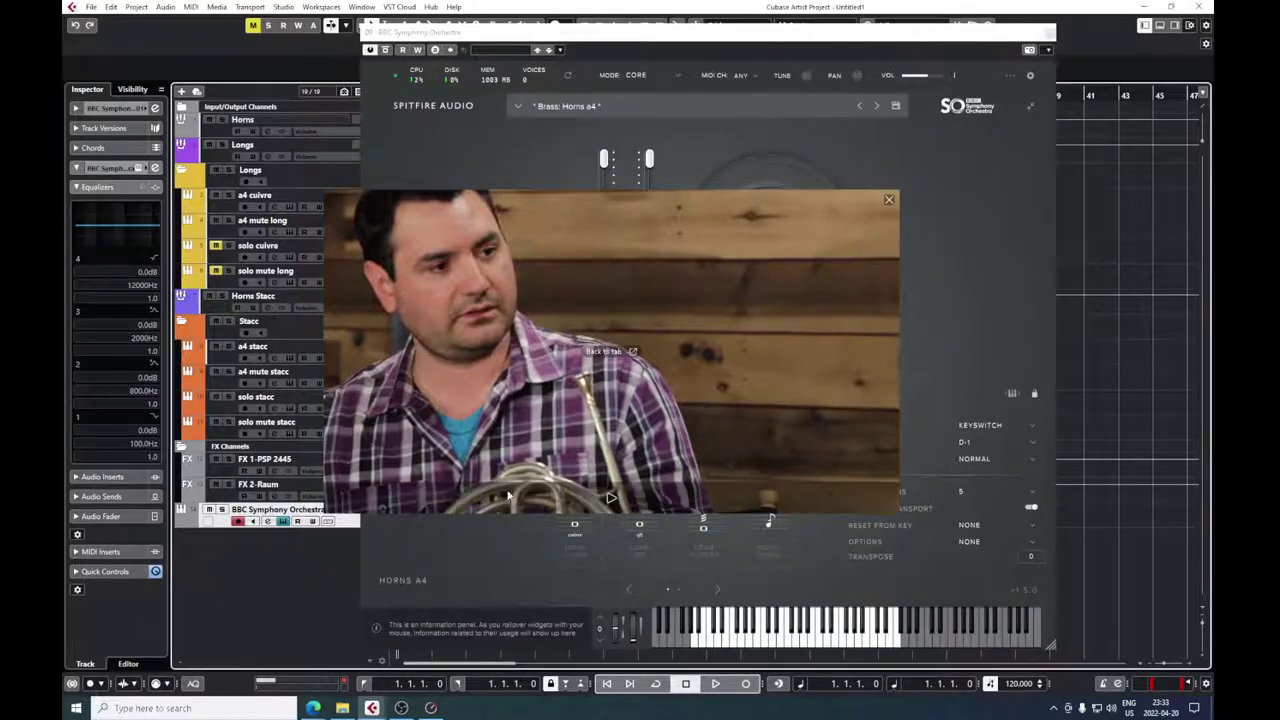
pyautogui.click(888, 199)
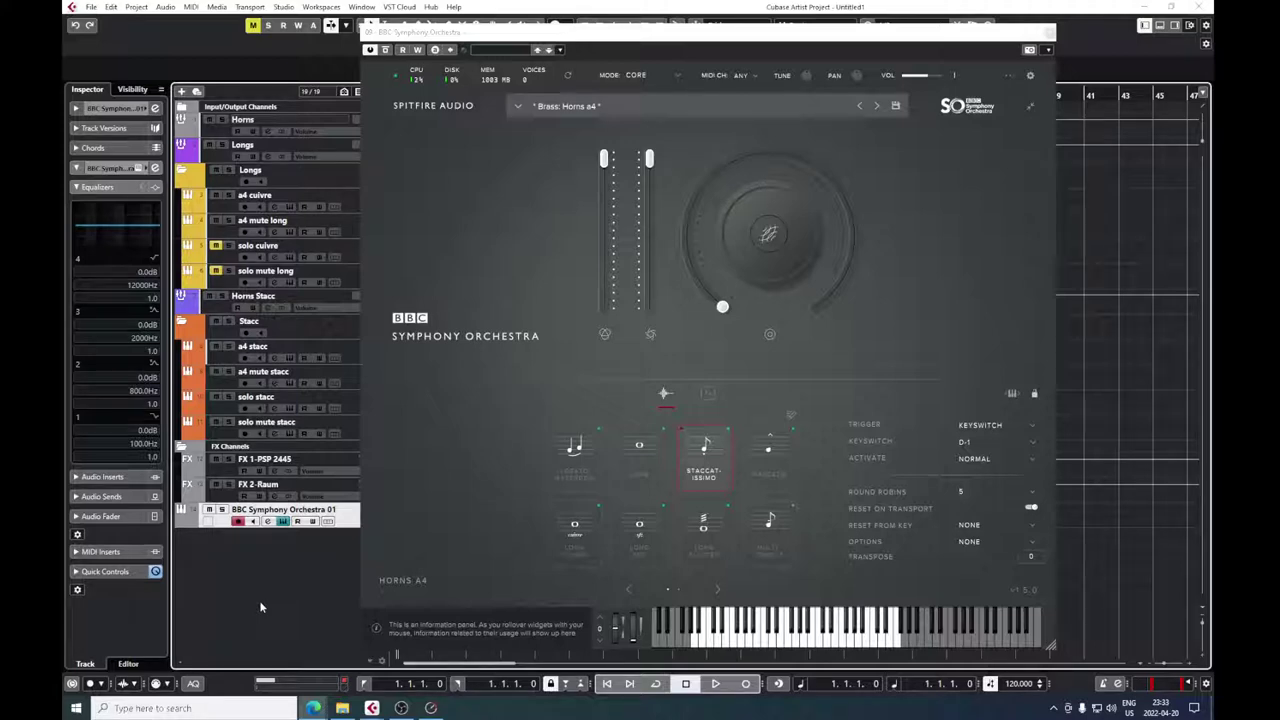
pyautogui.click(716, 590)
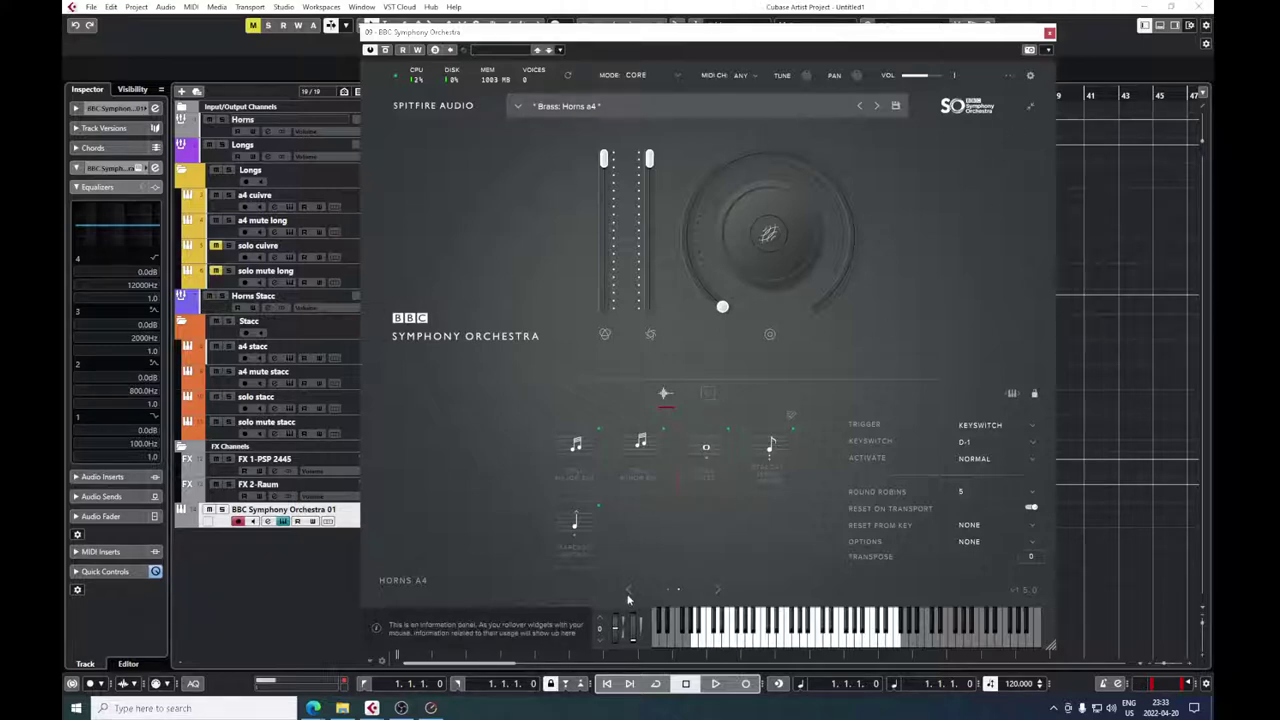
pyautogui.scroll(2, 716, 480)
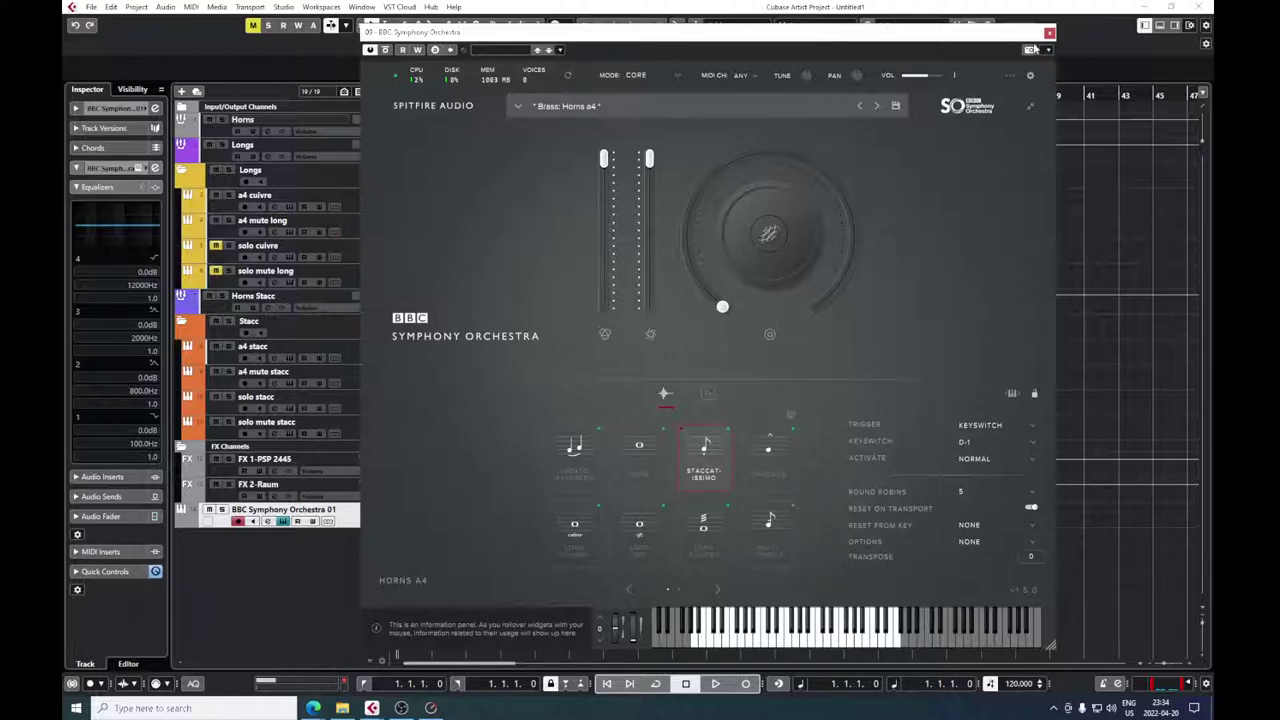
# Move the instrument window aside and record-arm the Stacc folder track.
pyautogui.moveTo(963, 47); pyautogui.dragTo(1066, 31)
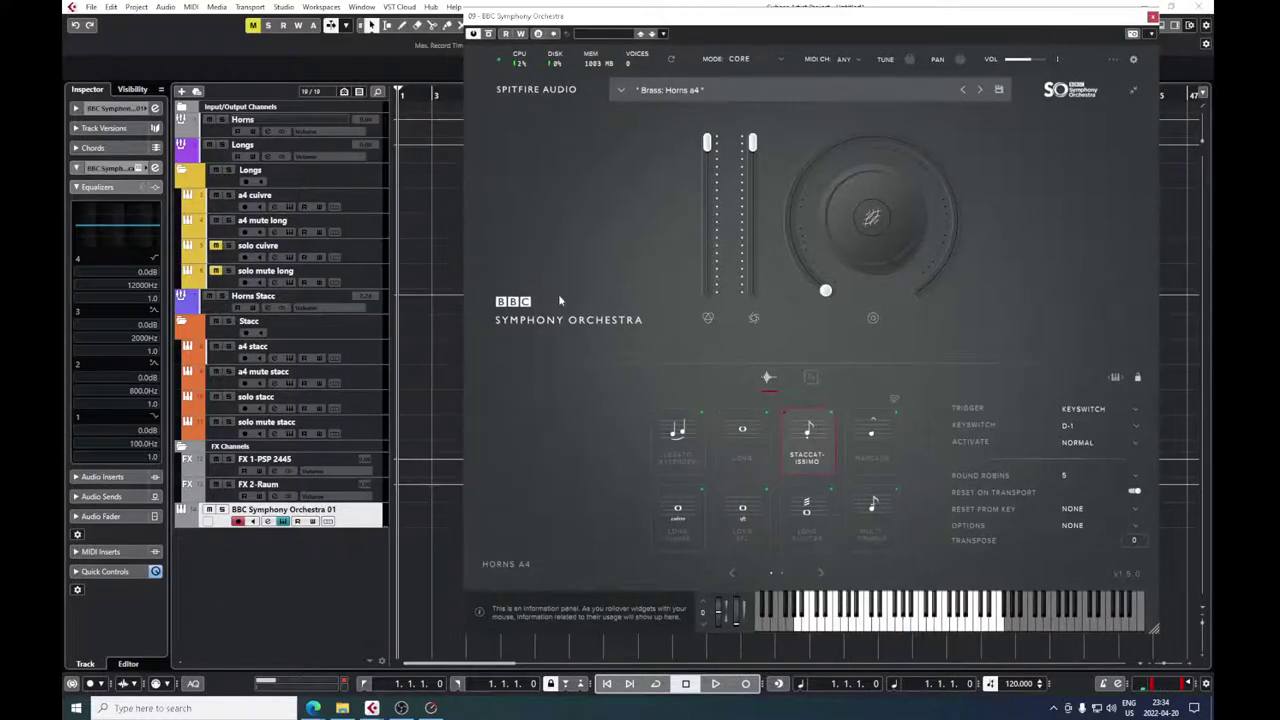
pyautogui.click(313, 330)
pyautogui.click(245, 333)
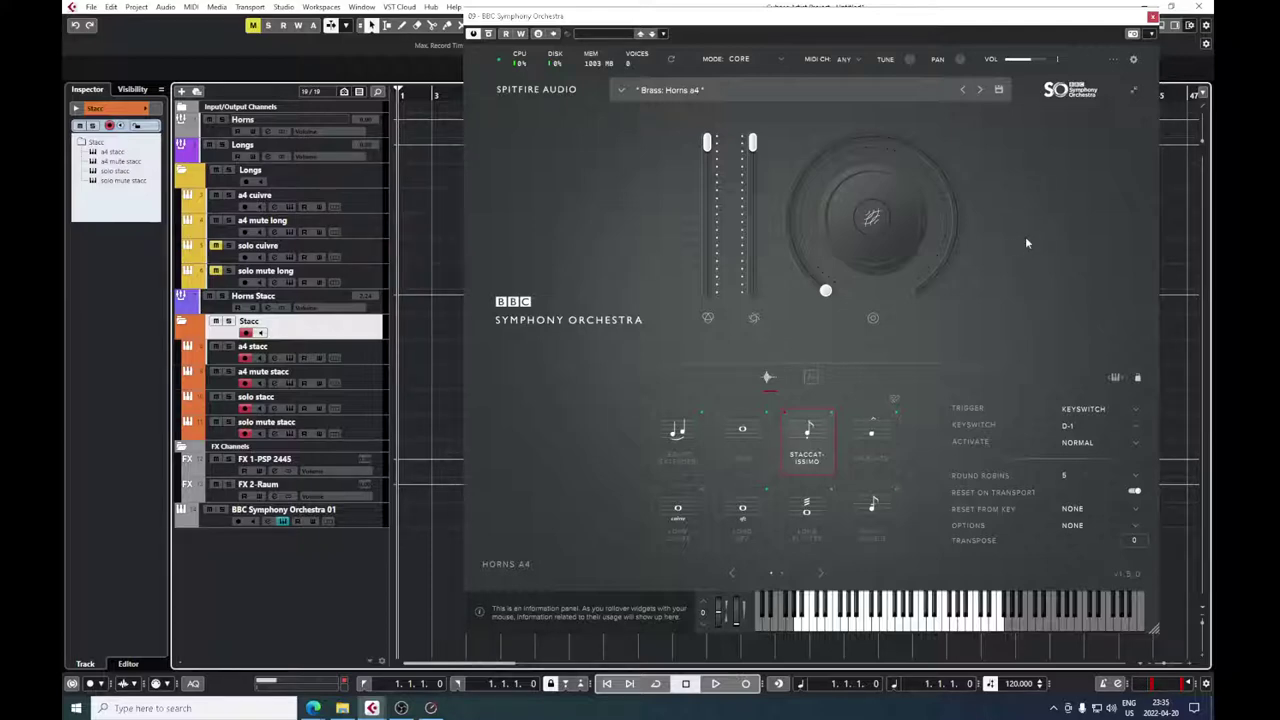
# Close the instrument window and compare the a4 stacc and a4 mute stacc EQs, arming a4 stacc.
pyautogui.click(1152, 17)
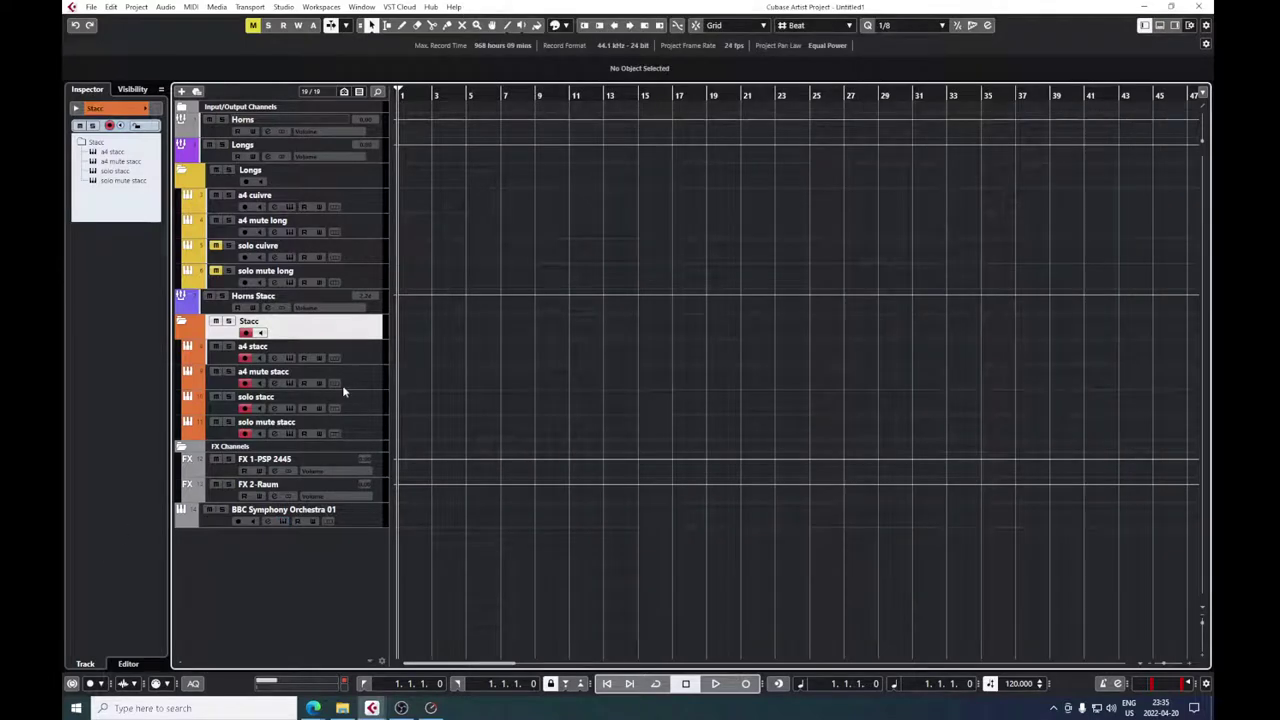
pyautogui.click(351, 362)
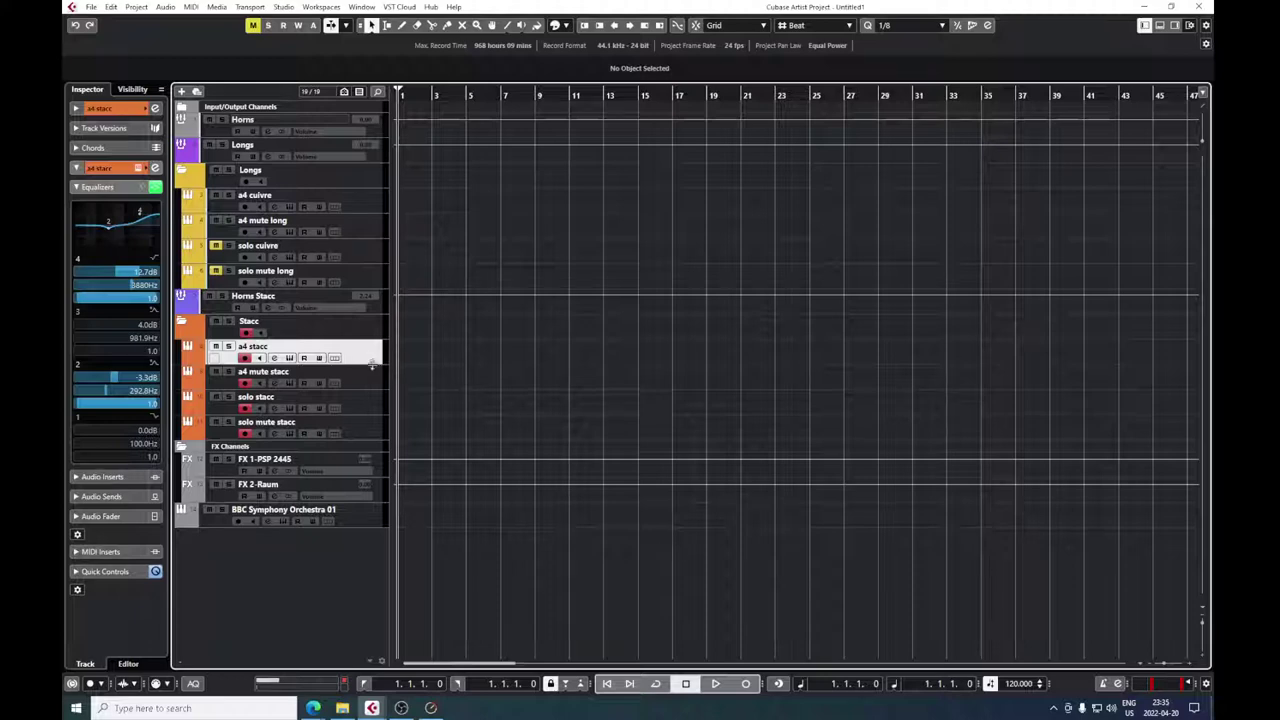
pyautogui.click(376, 385)
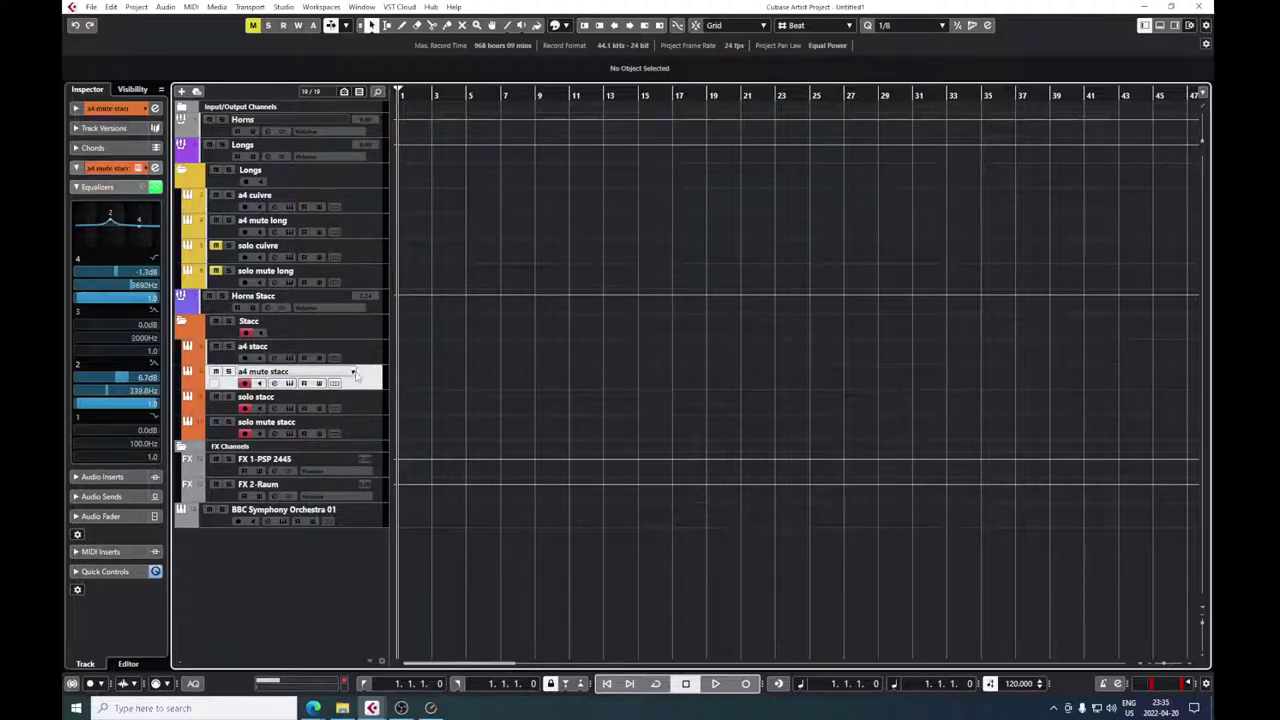
pyautogui.click(368, 343)
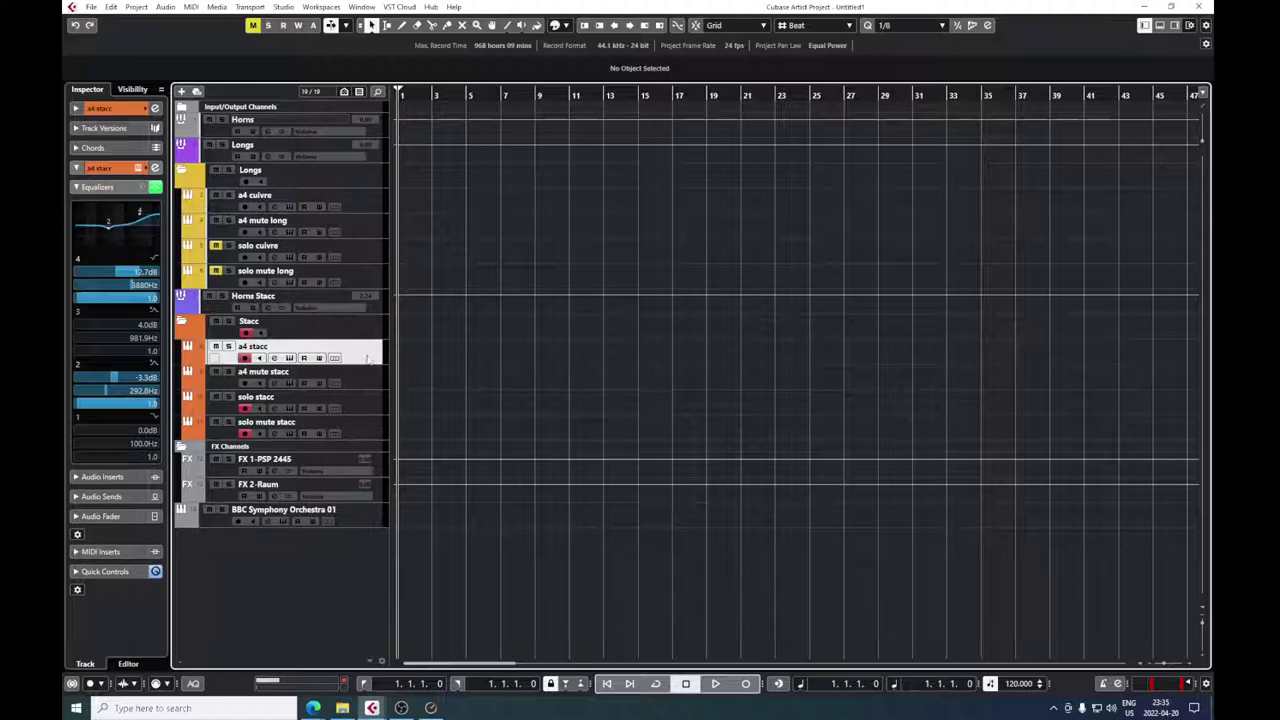
pyautogui.click(245, 358)
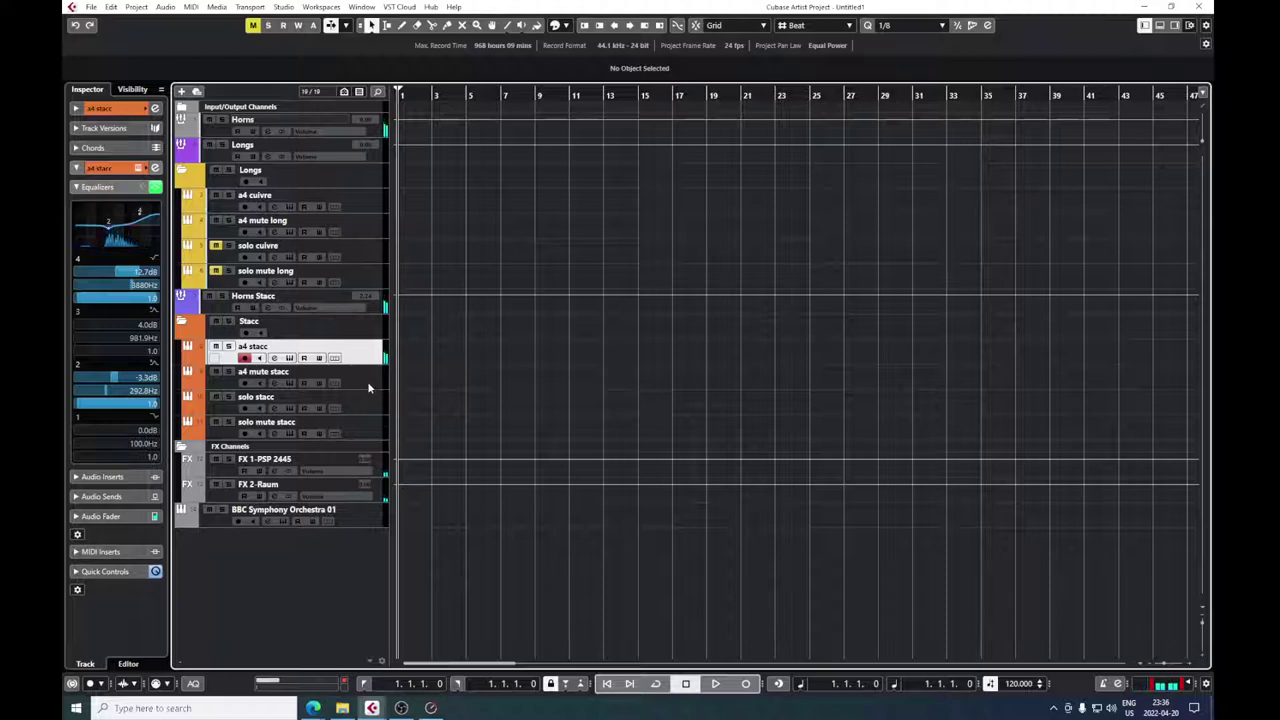
pyautogui.click(368, 386)
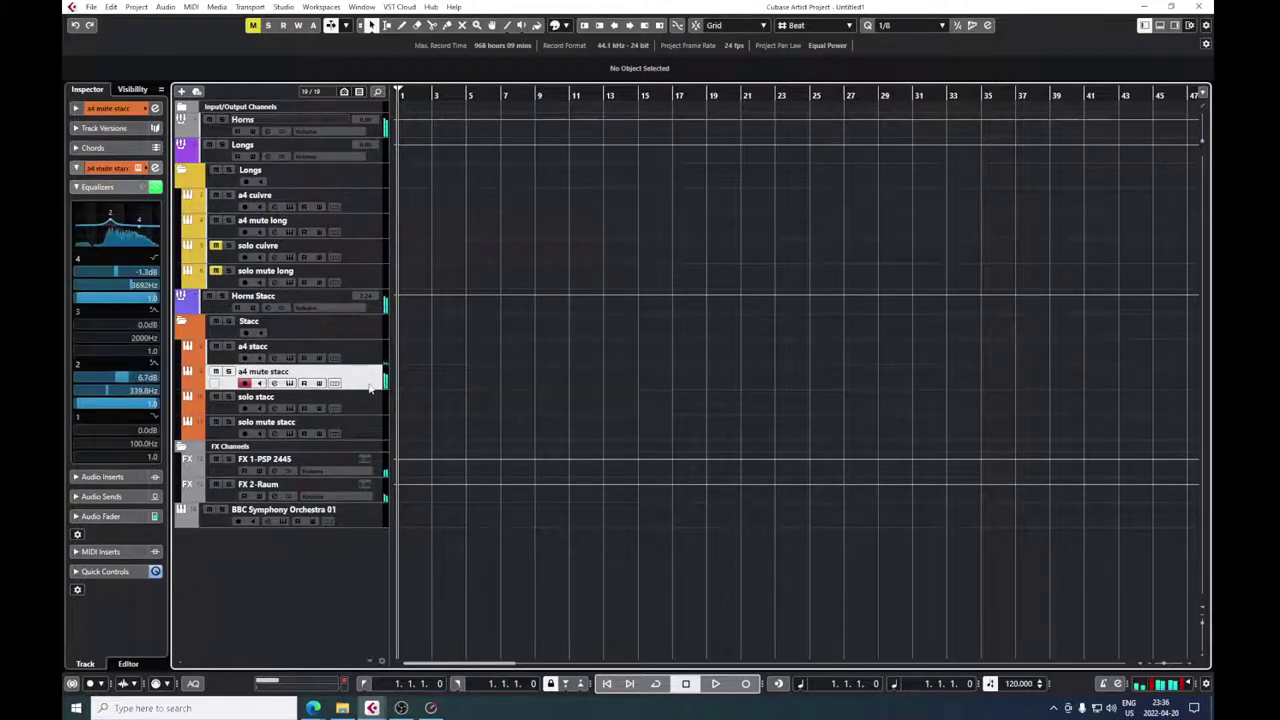
pyautogui.click(366, 356)
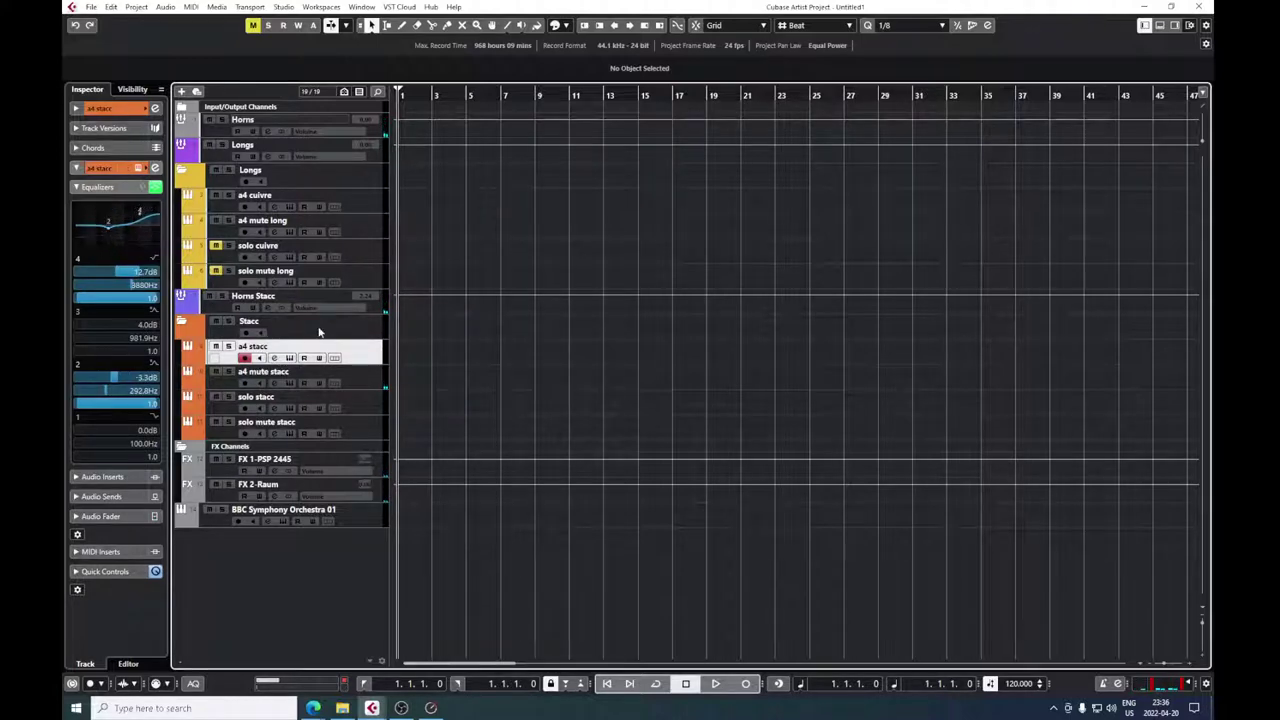
pyautogui.click(378, 378)
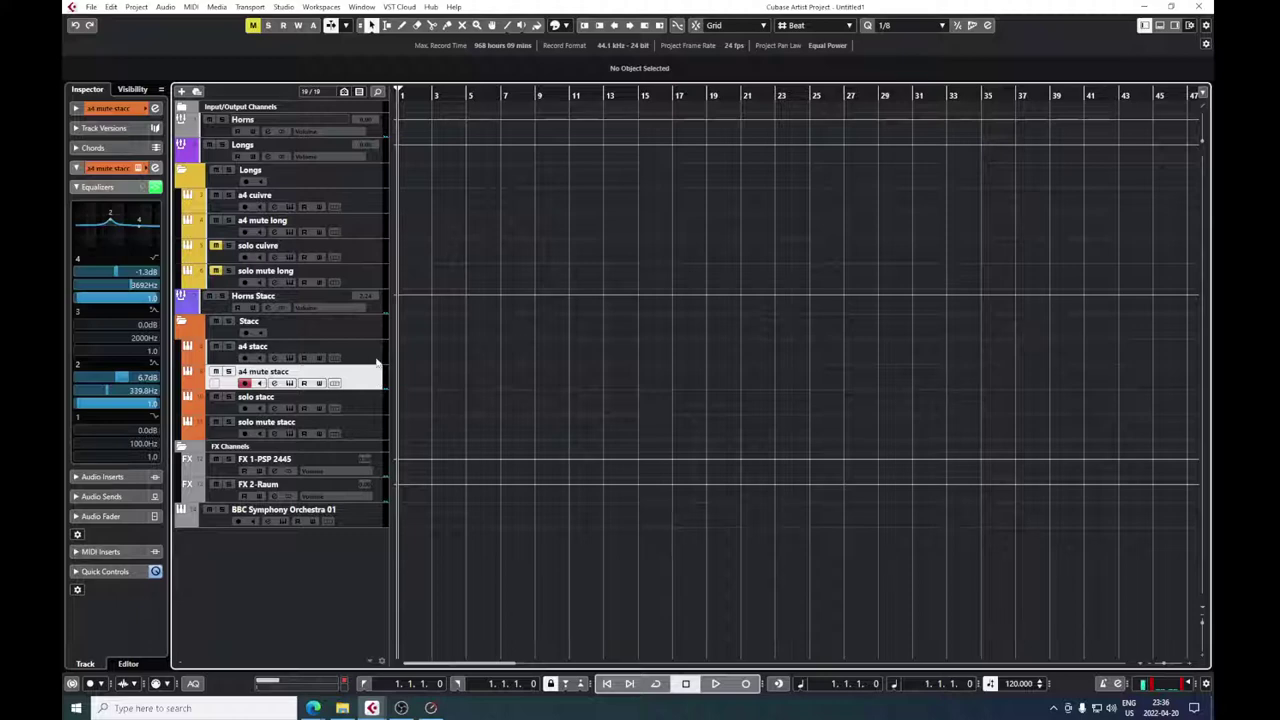
pyautogui.click(366, 360)
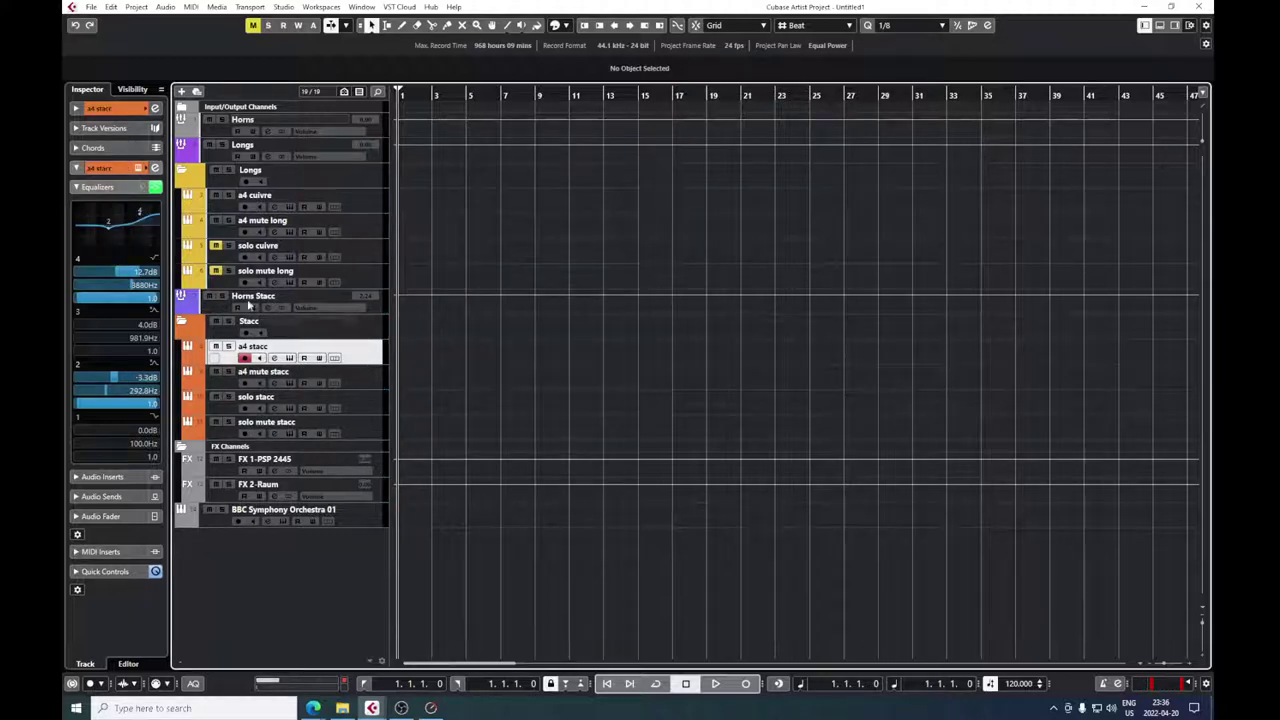
# Bypass the a4 stacc EQ and A/B it against the a4 mute stacc track.
pyautogui.click(155, 187)
pyautogui.click(371, 382)
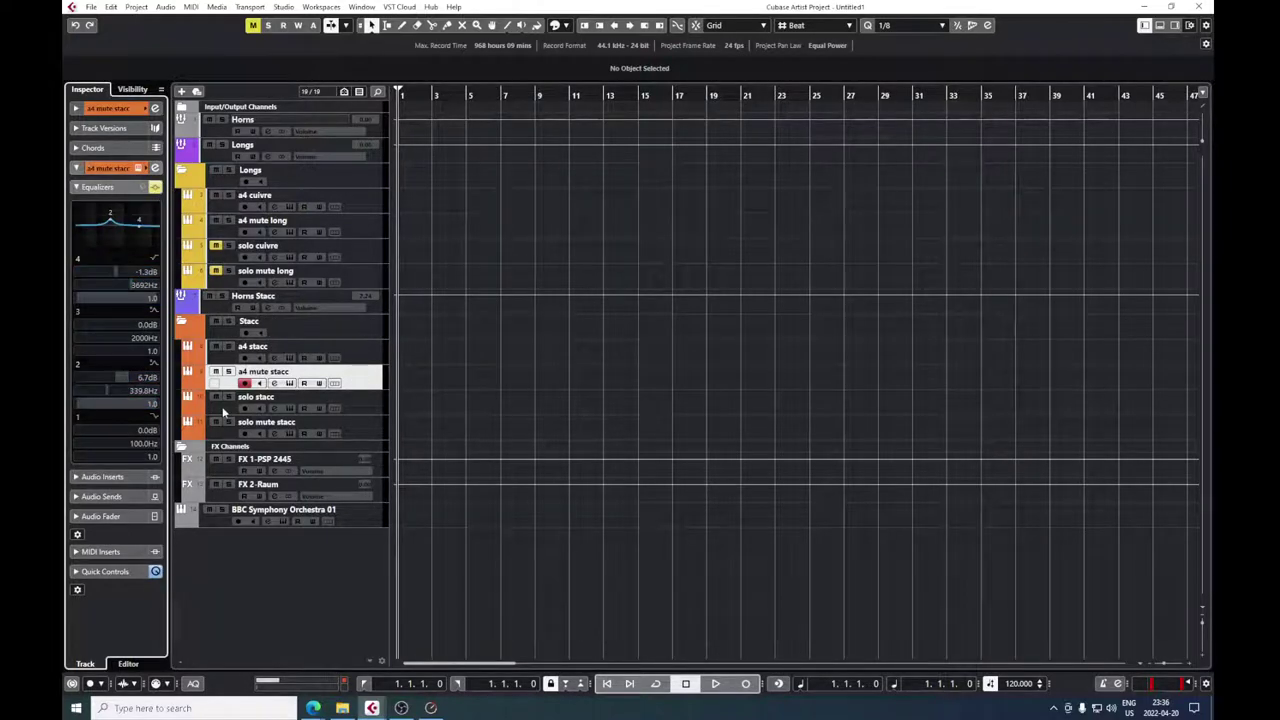
pyautogui.click(366, 359)
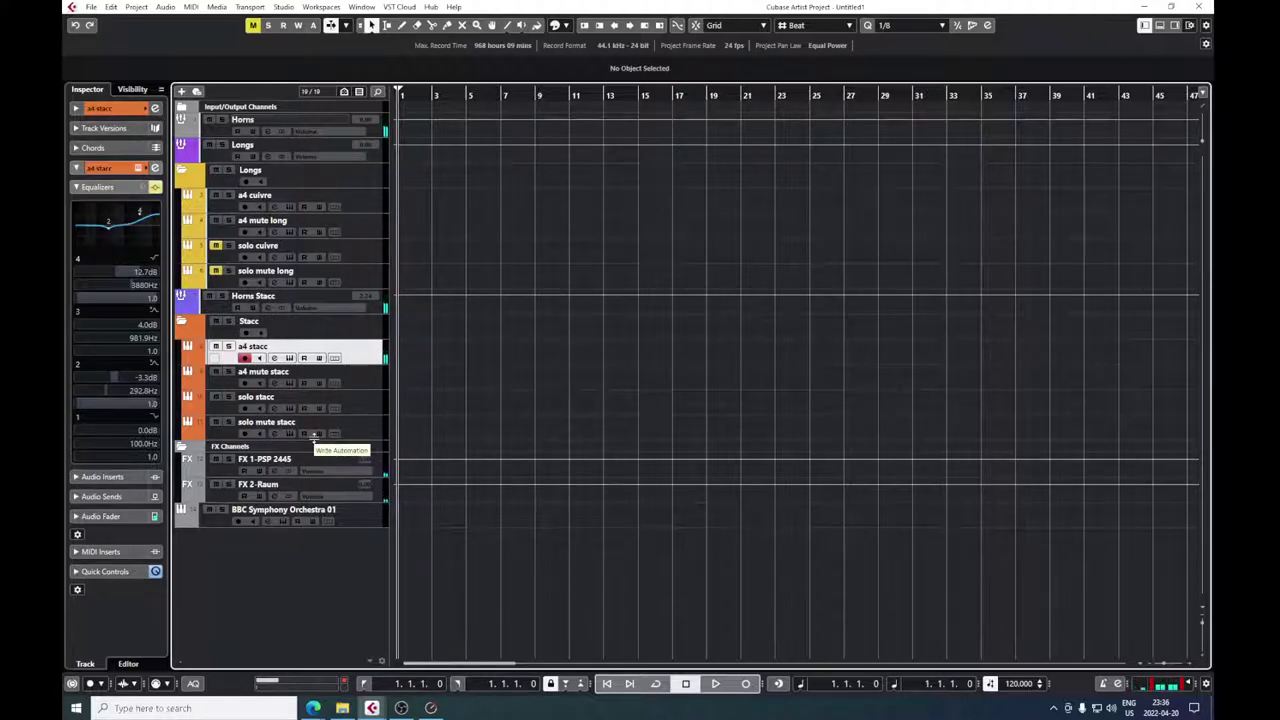
pyautogui.click(363, 386)
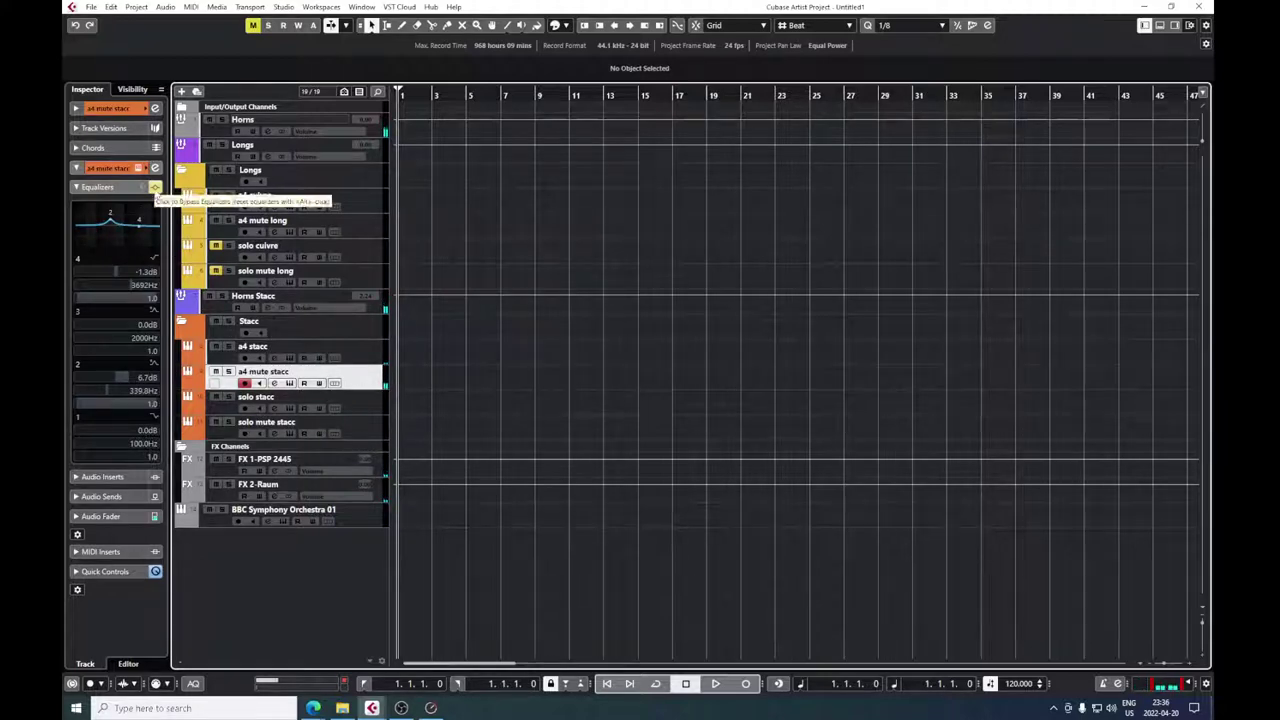
pyautogui.click(358, 350)
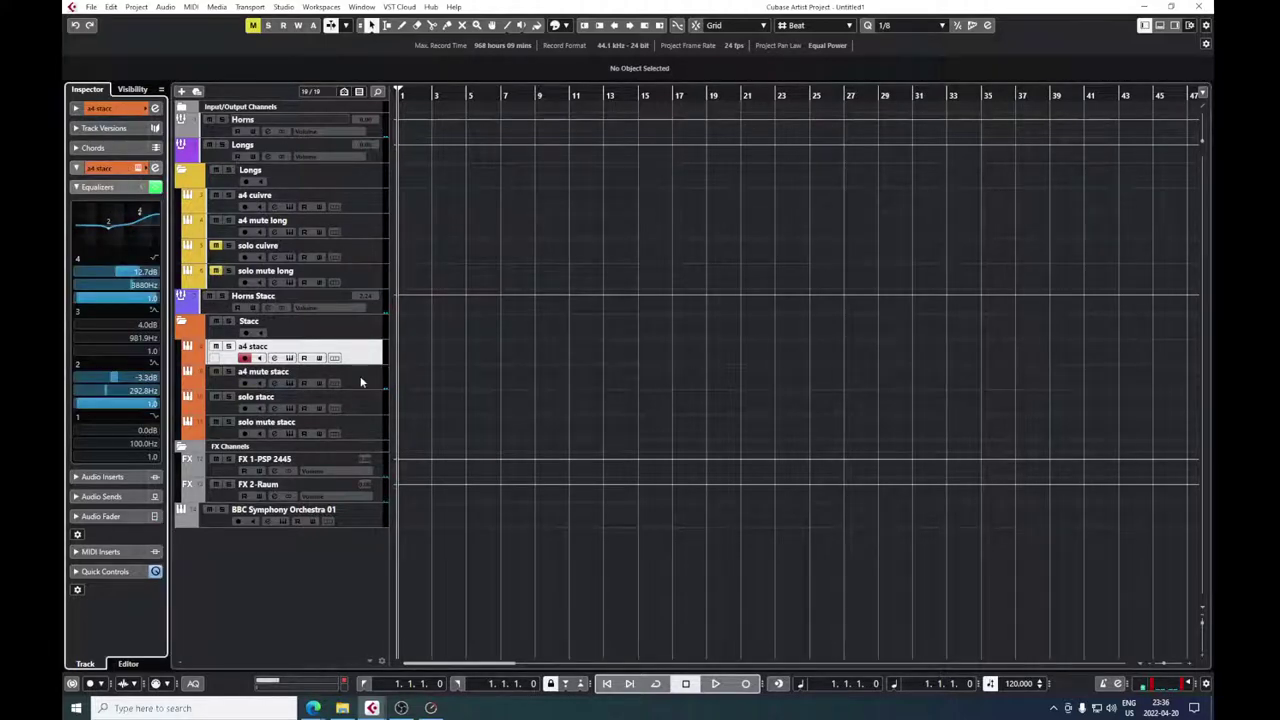
pyautogui.click(361, 382)
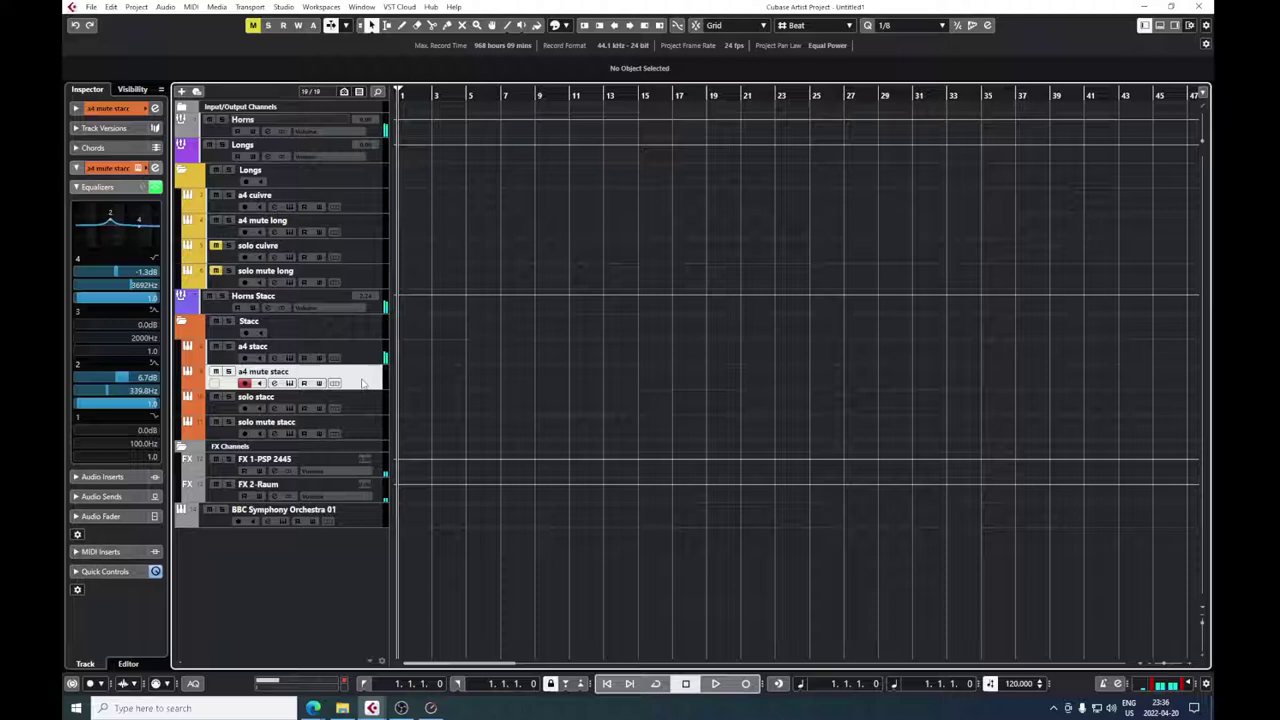
# Record-arm a4 stacc plus the solo stacc and solo mute stacc tracks.
pyautogui.click(244, 358)
pyautogui.click(246, 409)
pyautogui.click(245, 433)
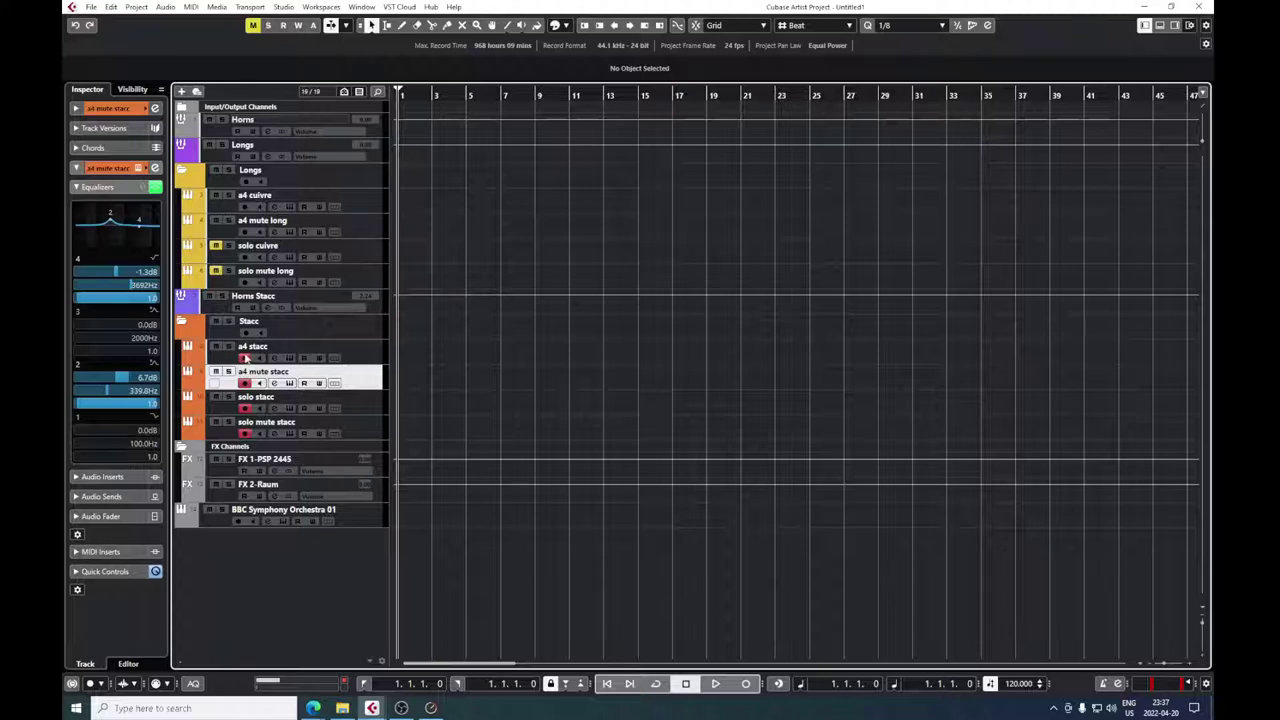
# Disarm the staccato tracks and arm a4 cuivre together with a4 mute long.
pyautogui.click(243, 336)
pyautogui.click(372, 210)
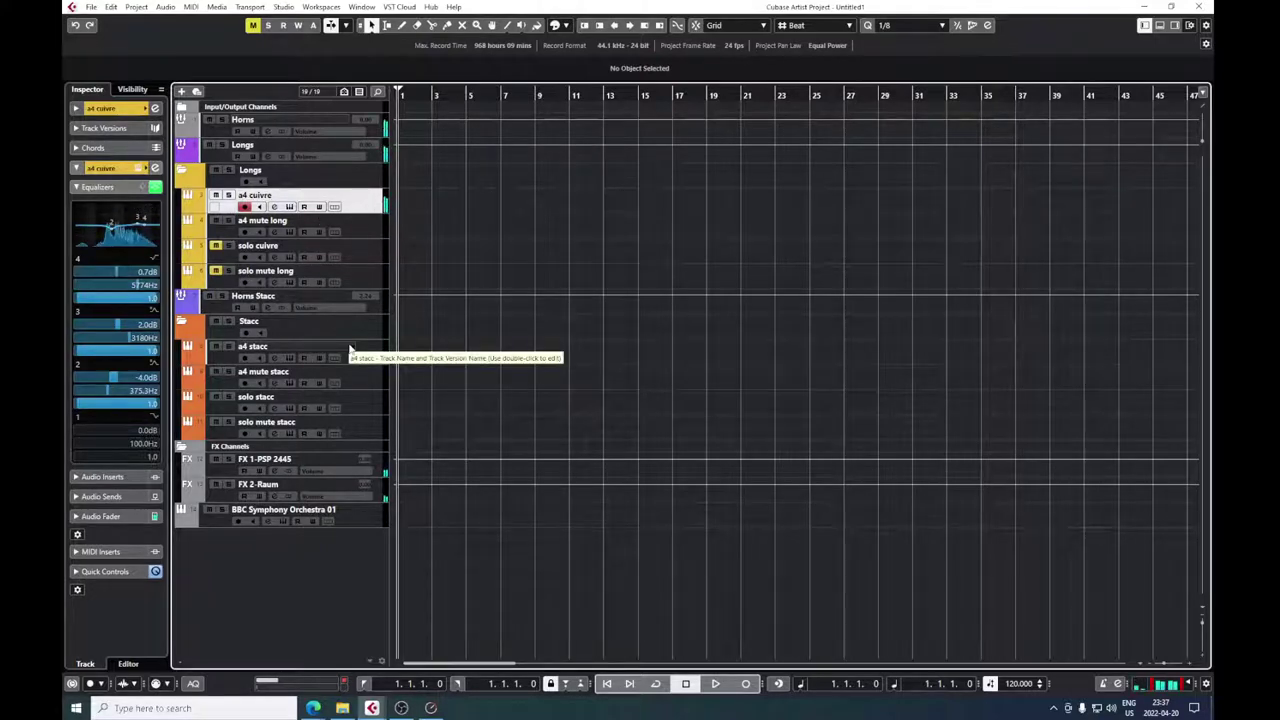
pyautogui.click(352, 230)
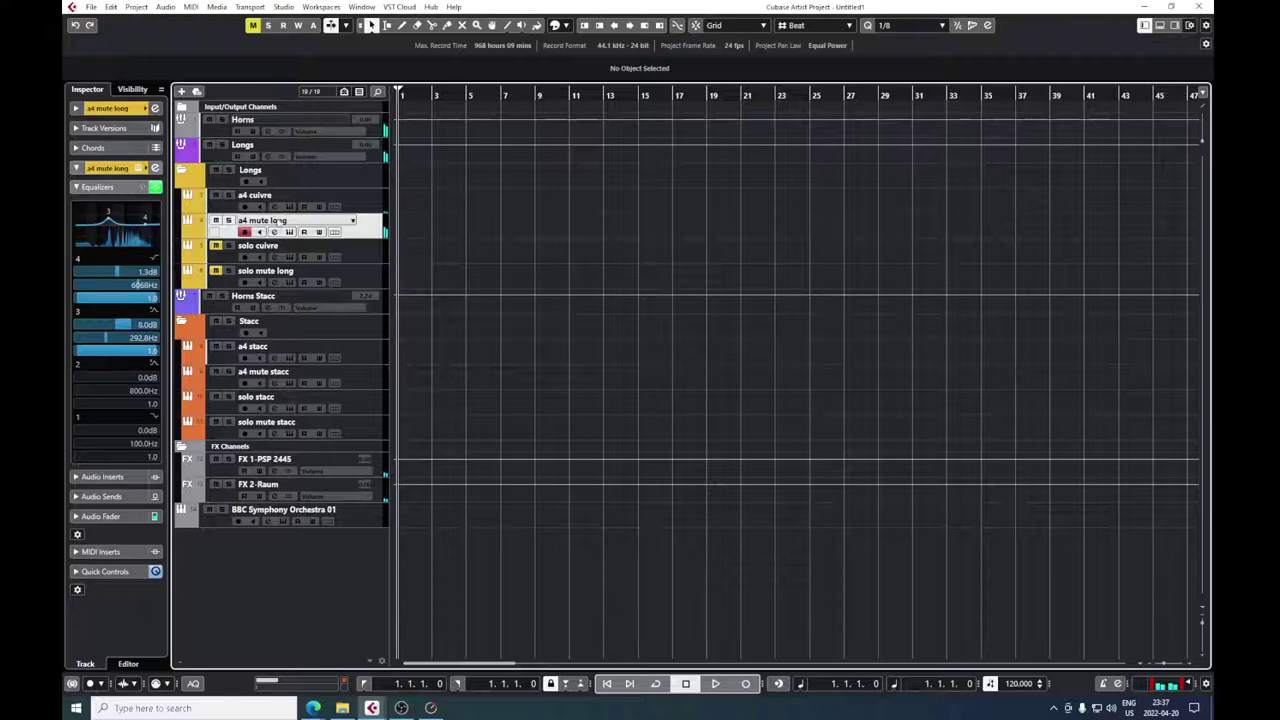
pyautogui.click(245, 207)
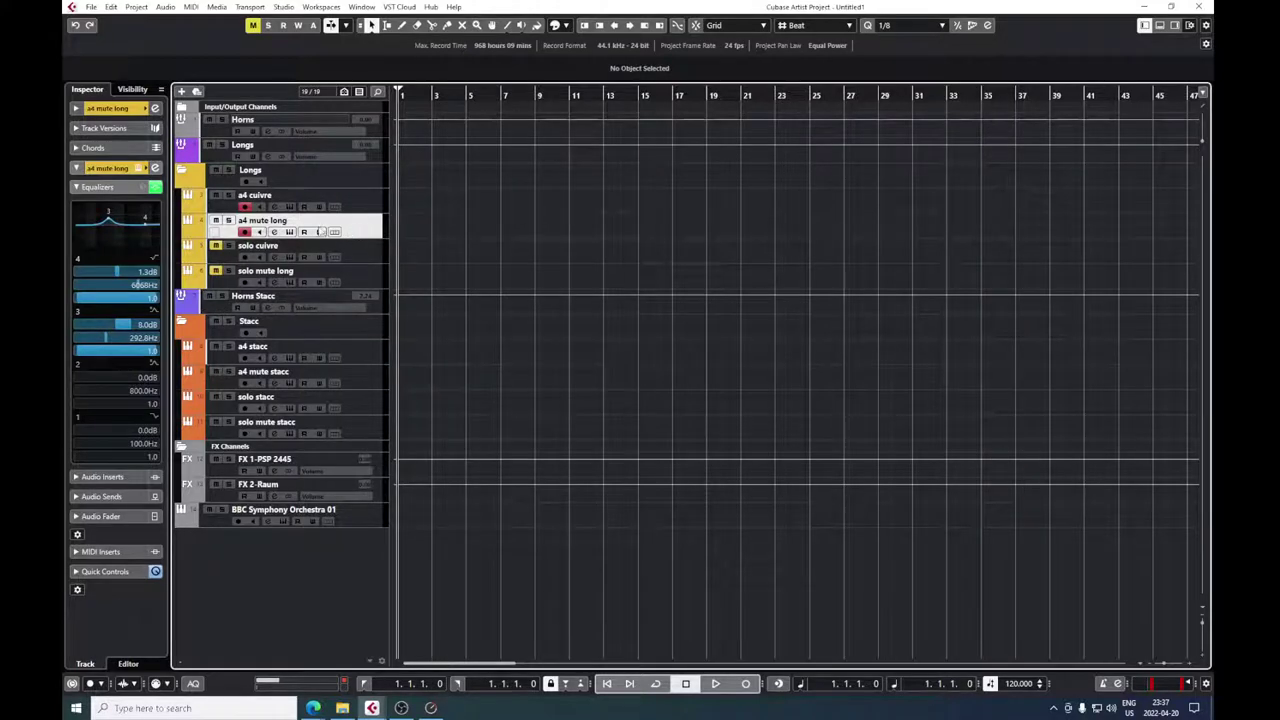
pyautogui.click(220, 130)
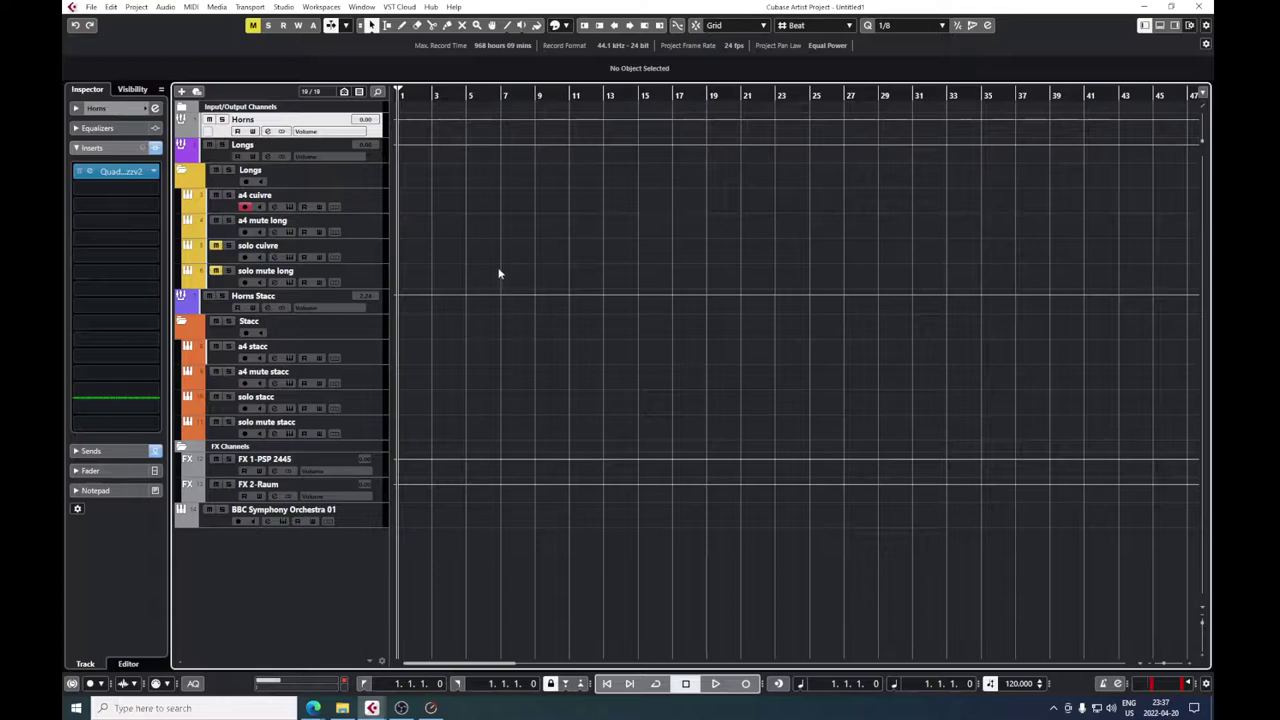
pyautogui.click(108, 172)
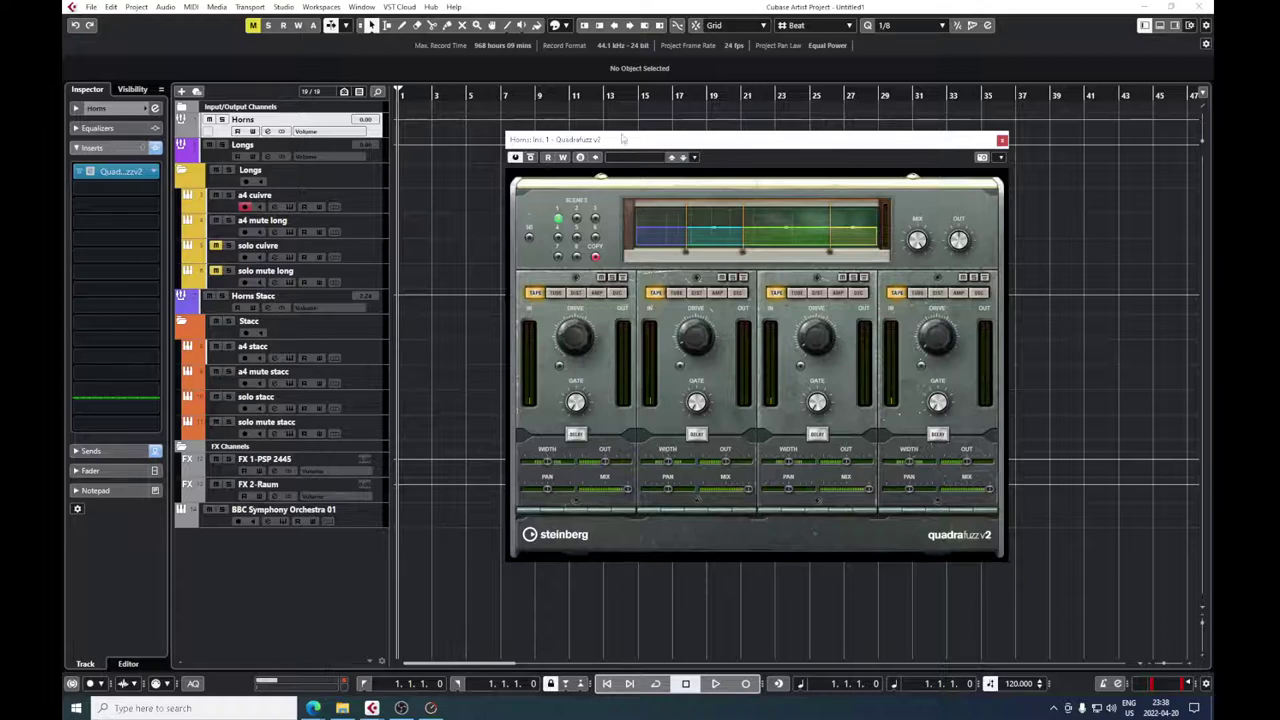
pyautogui.moveTo(622, 139); pyautogui.dragTo(532, 143)
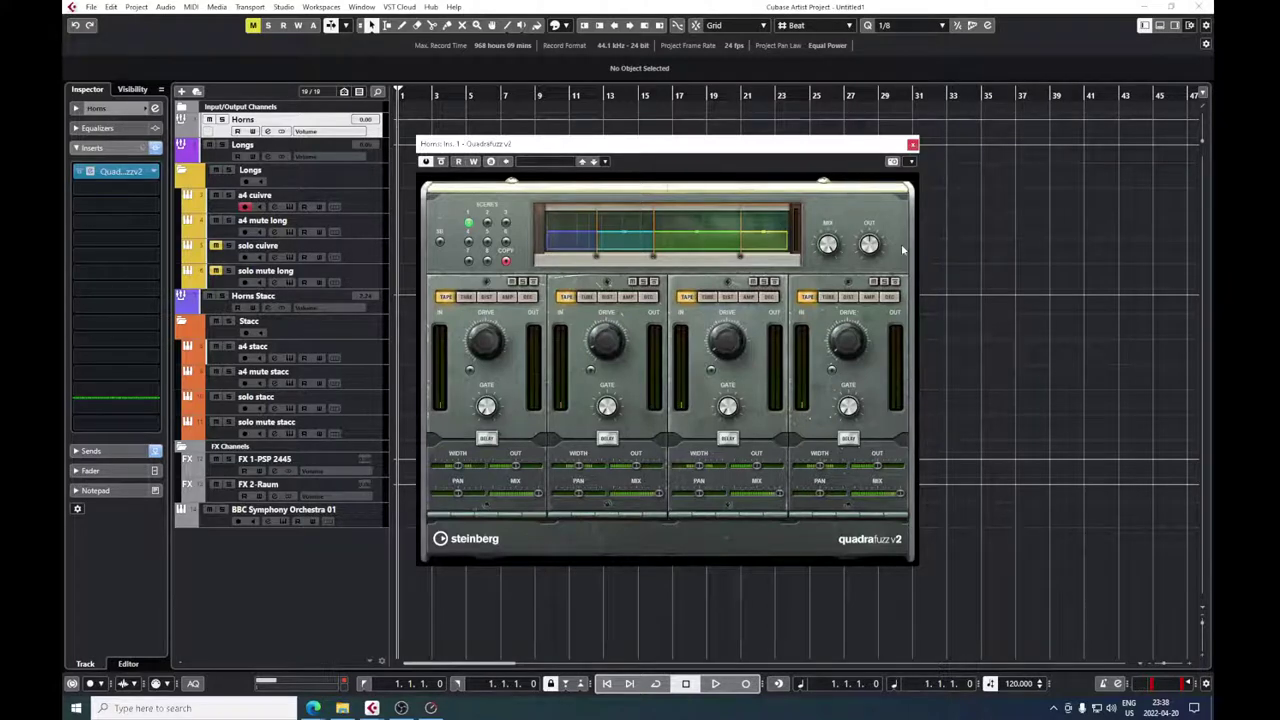
pyautogui.click(912, 144)
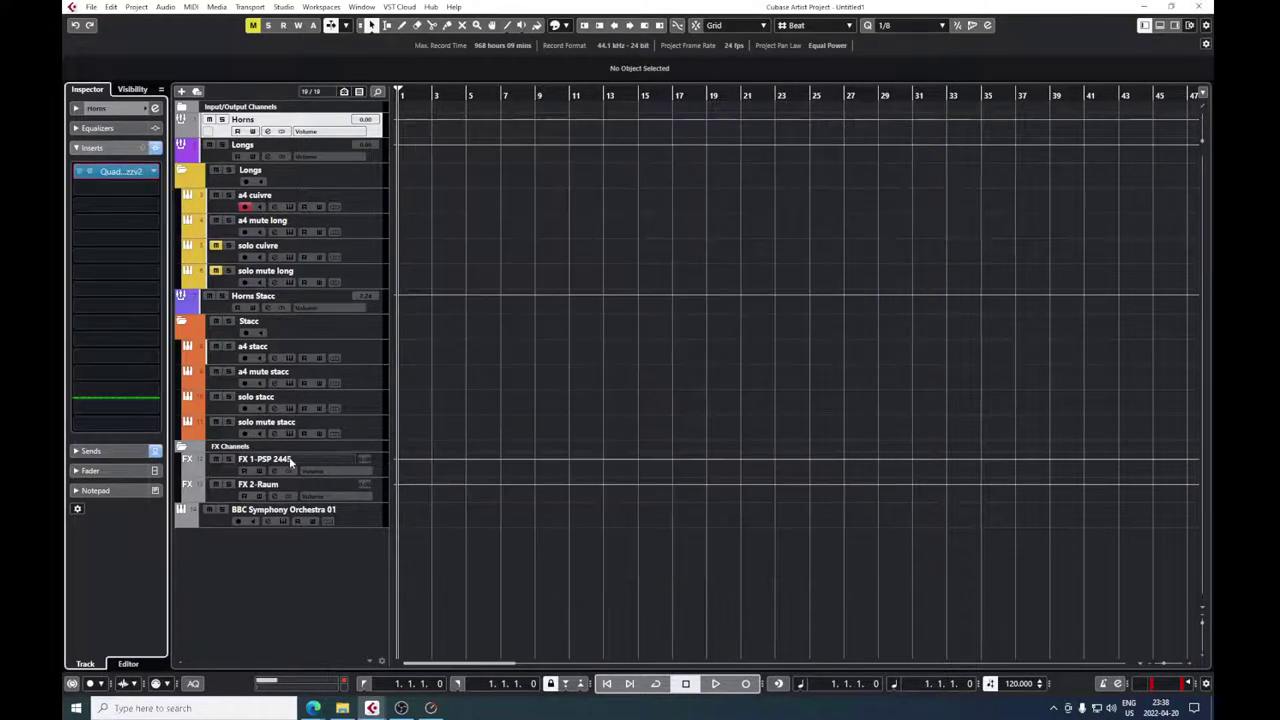
# Select the BBC Symphony Orchestra 01 track, then record-arm the whole Stacc folder.
pyautogui.click(214, 522)
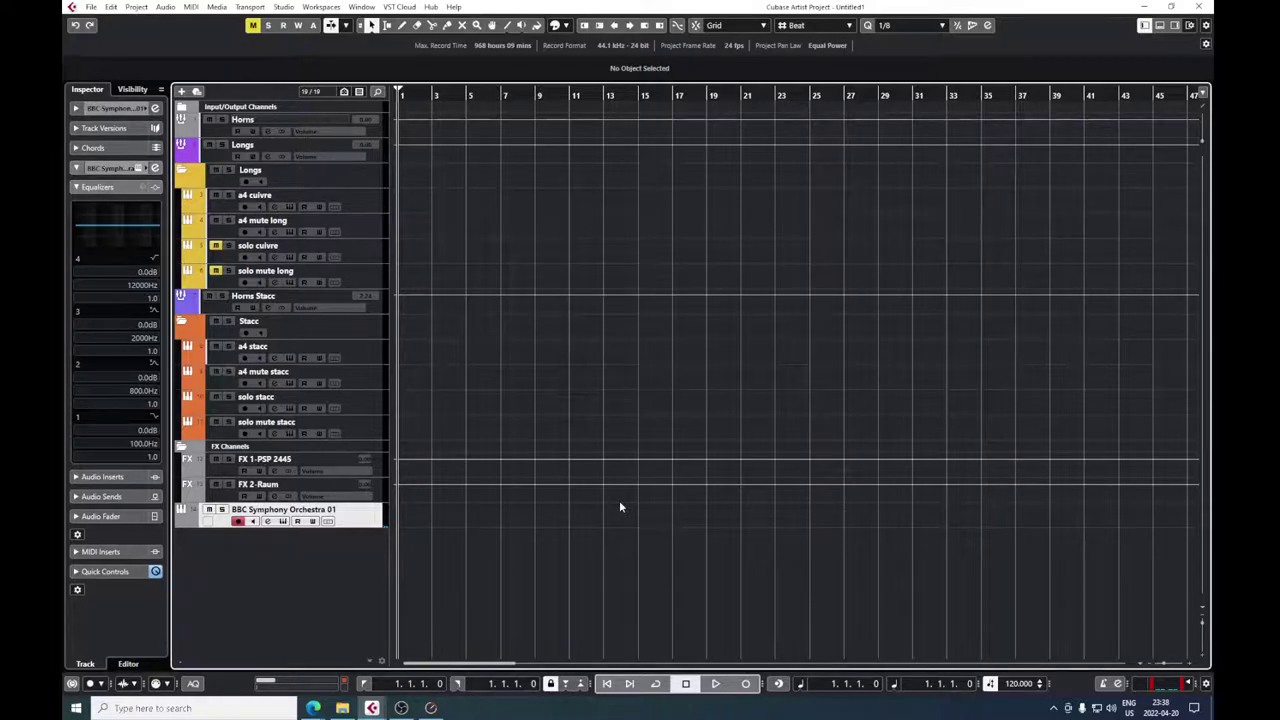
pyautogui.click(350, 332)
pyautogui.click(246, 333)
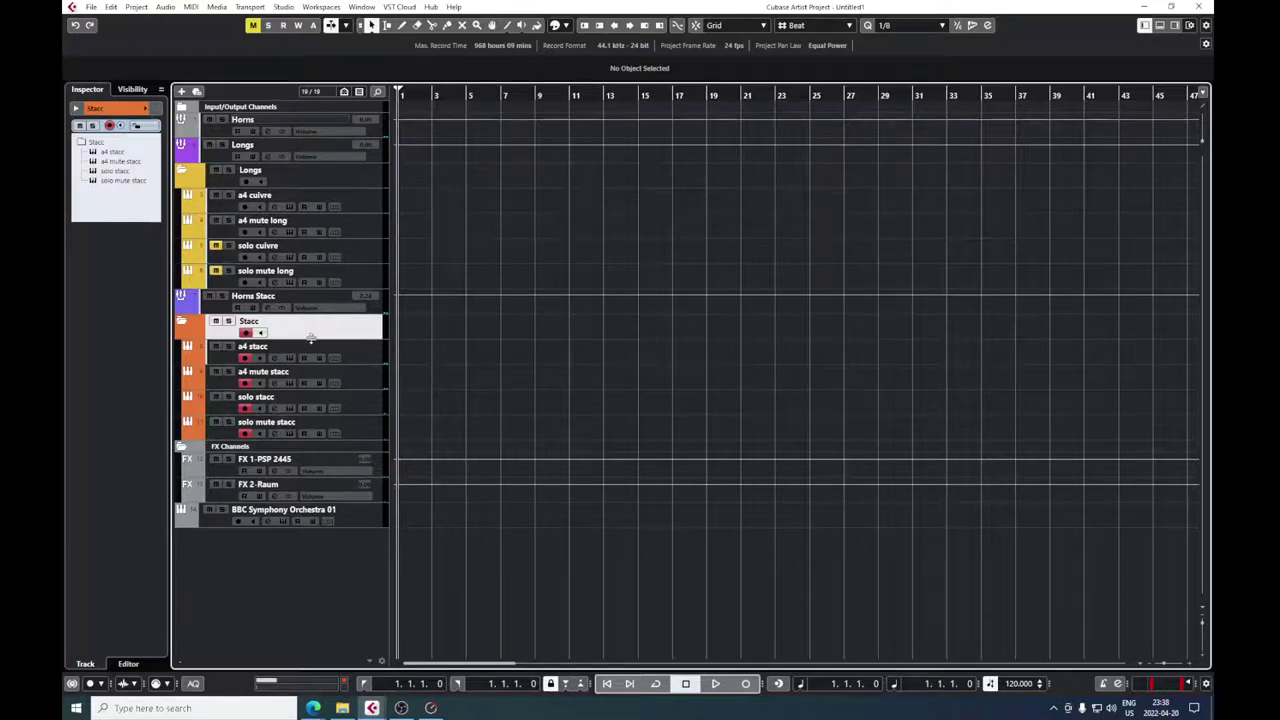
pyautogui.click(380, 348)
pyautogui.click(274, 357)
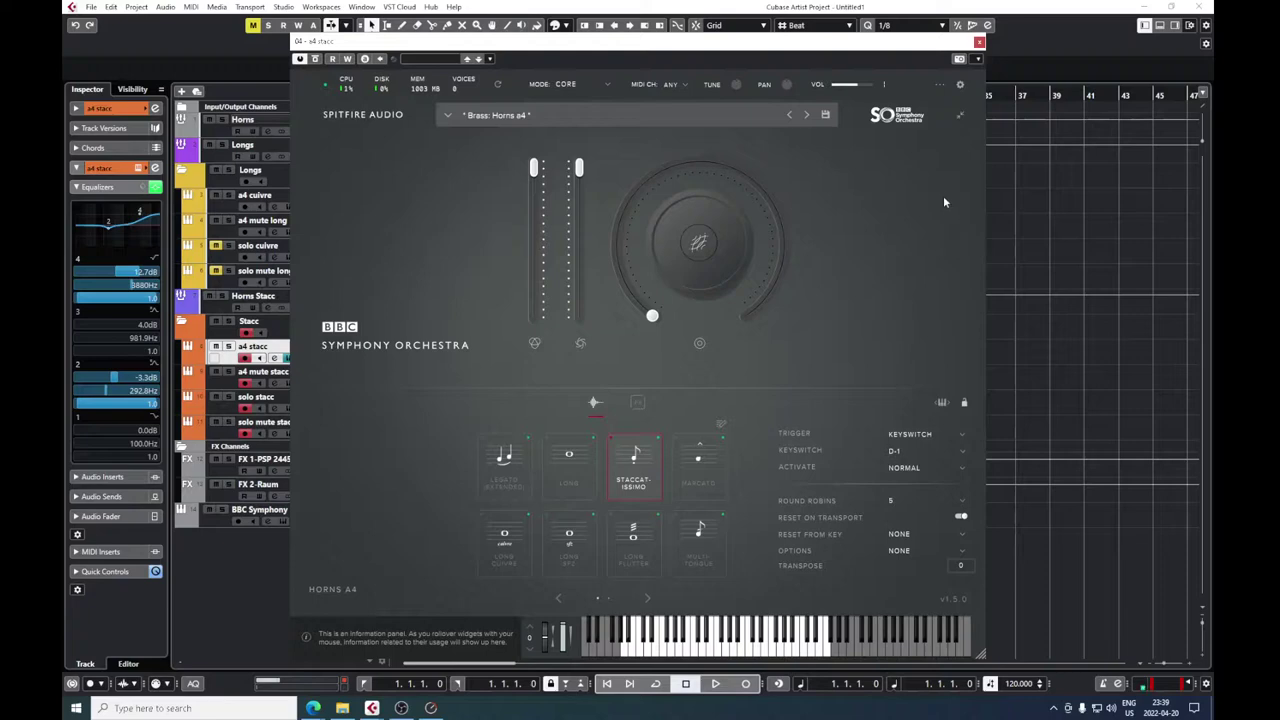
pyautogui.click(979, 43)
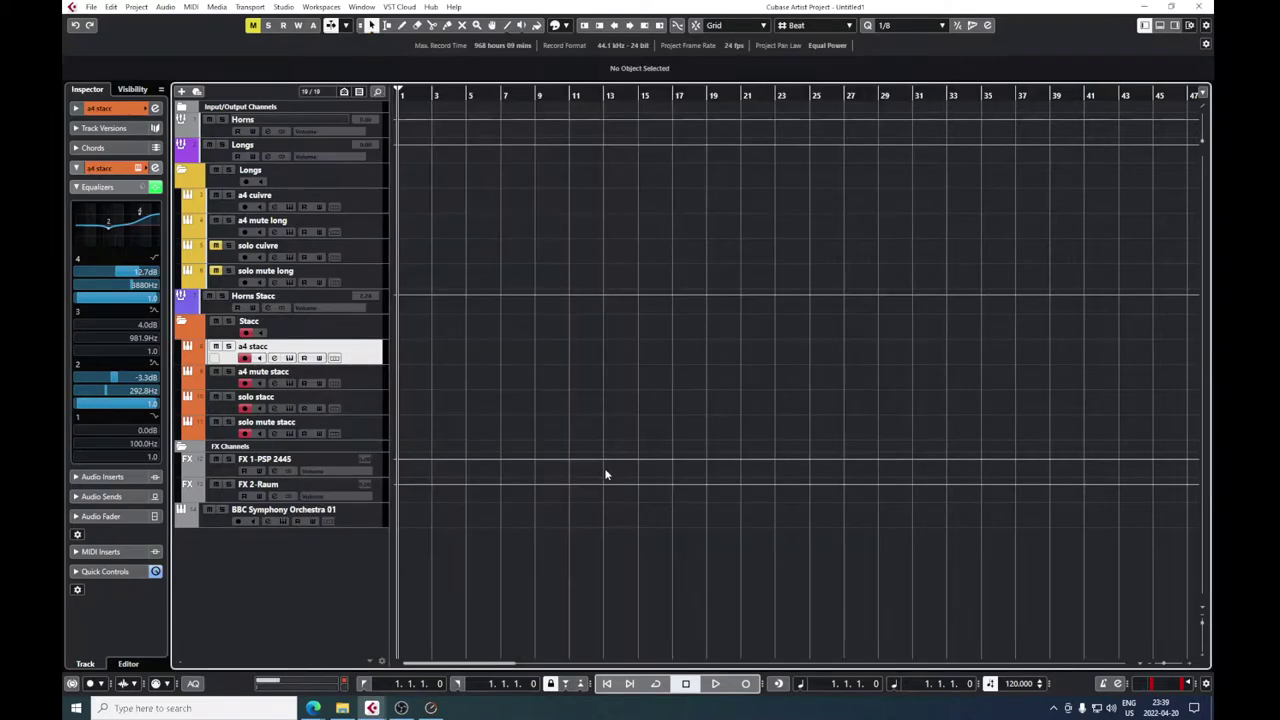